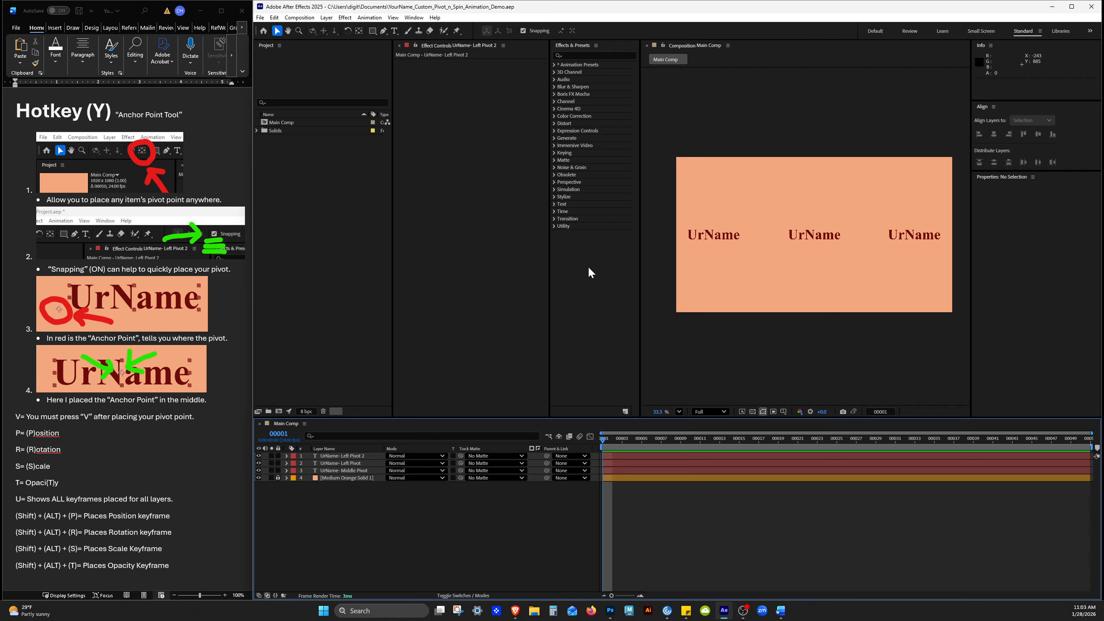
# Step: Examine the UrName- Middle Pivot layer's anchor point up close and preview its spin up to frame 11
pyautogui.click(362, 470)
pyautogui.scroll(1, 649, 260)
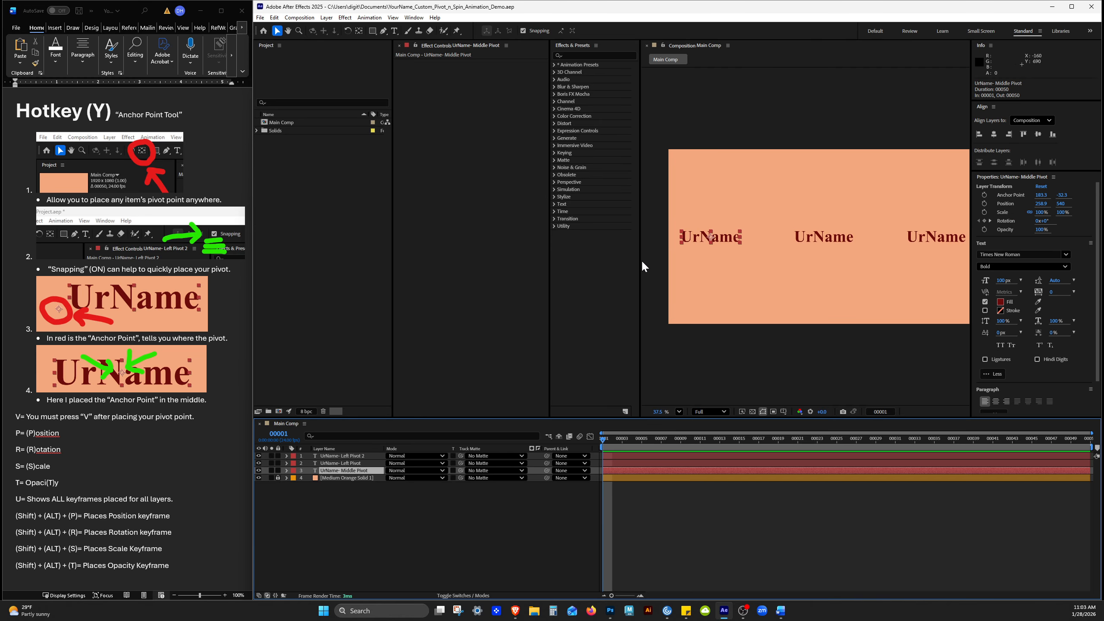
pyautogui.moveTo(548, 238); pyautogui.dragTo(496, 239)
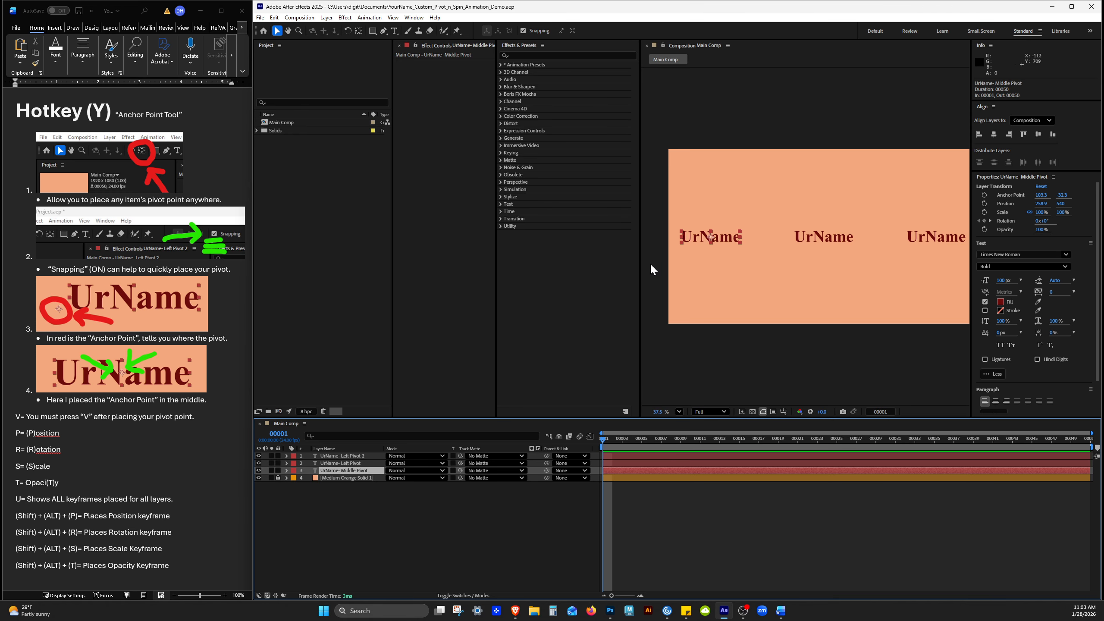
pyautogui.moveTo(639, 257); pyautogui.dragTo(581, 256)
pyautogui.scroll(2, 656, 257)
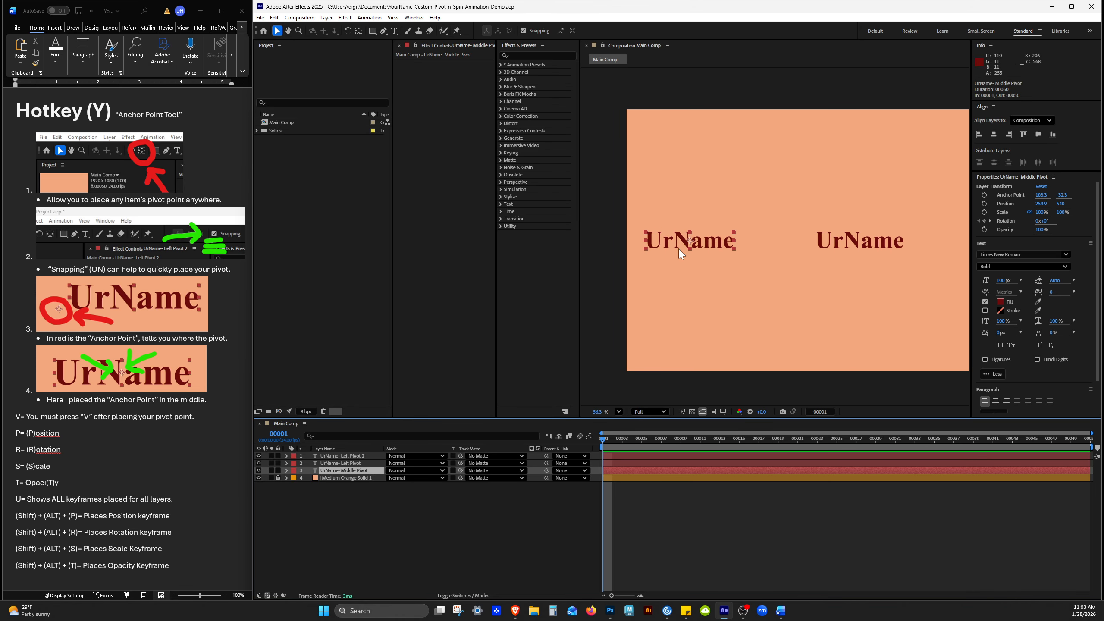
pyautogui.scroll(3, 691, 258)
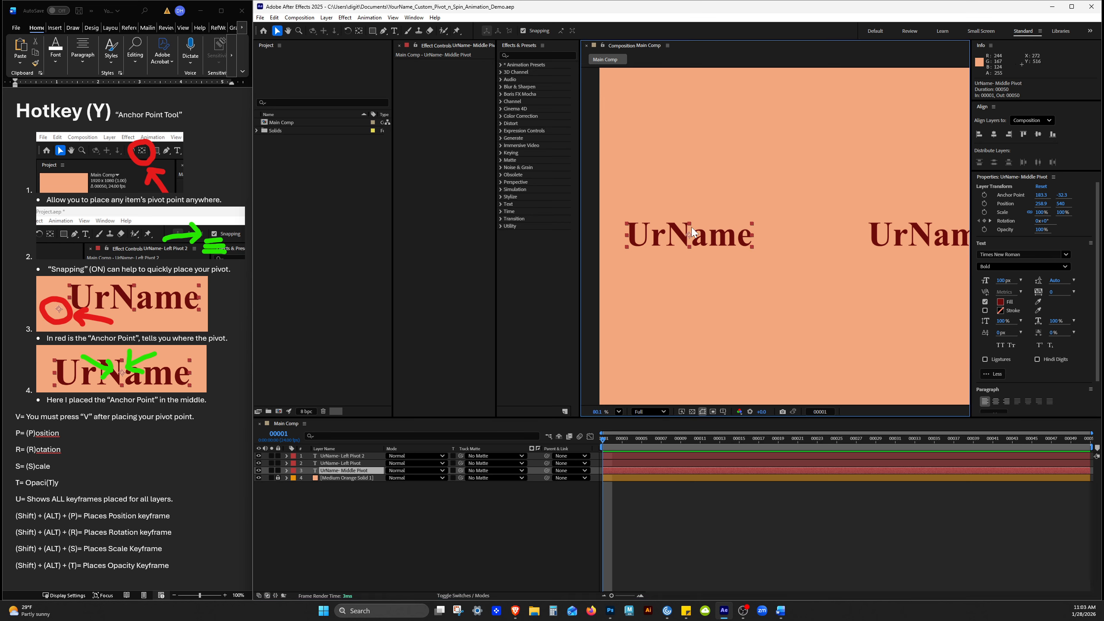
pyautogui.moveTo(607, 438); pyautogui.dragTo(700, 434)
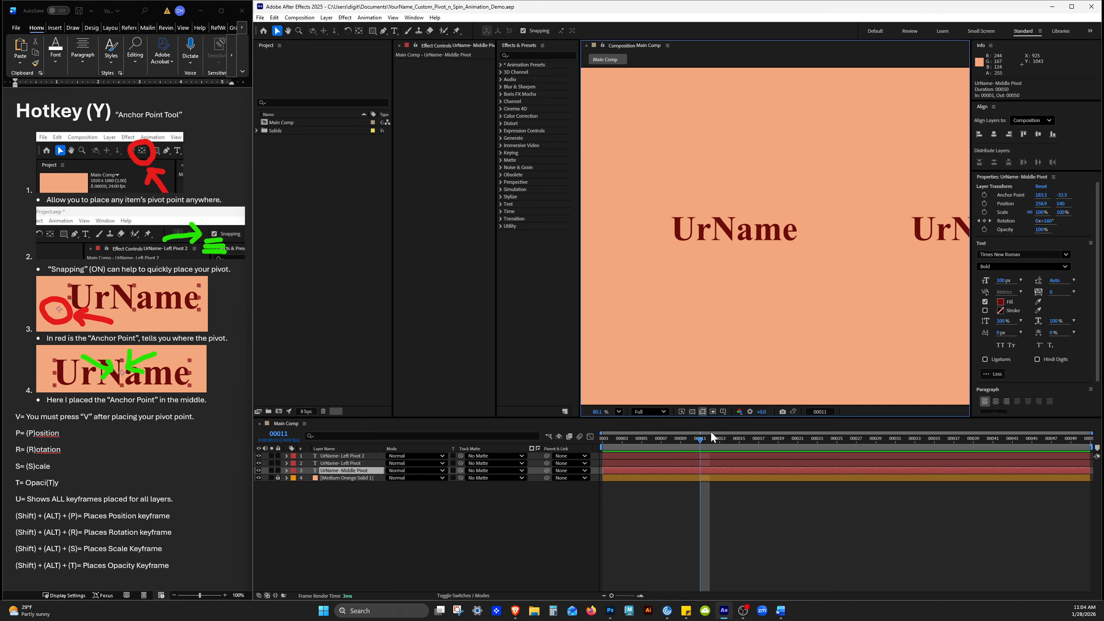
# Step: Examine the UrName- Left Pivot layer's anchor point up close and preview its spin up to frame 14
pyautogui.click(738, 230)
pyautogui.scroll(3, 673, 235)
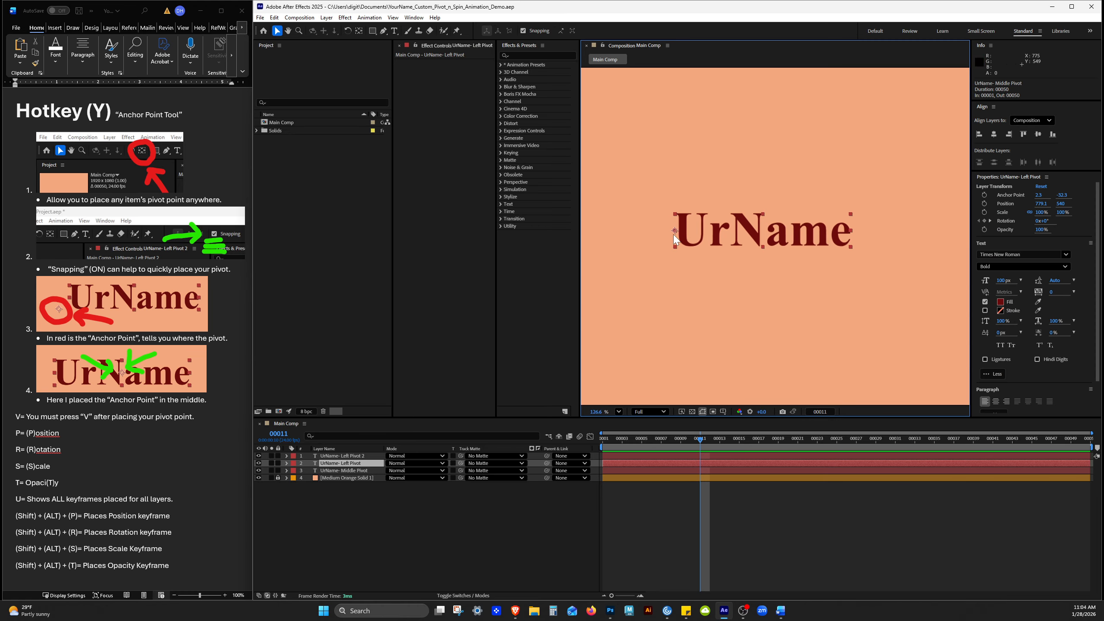
pyautogui.scroll(1, 672, 235)
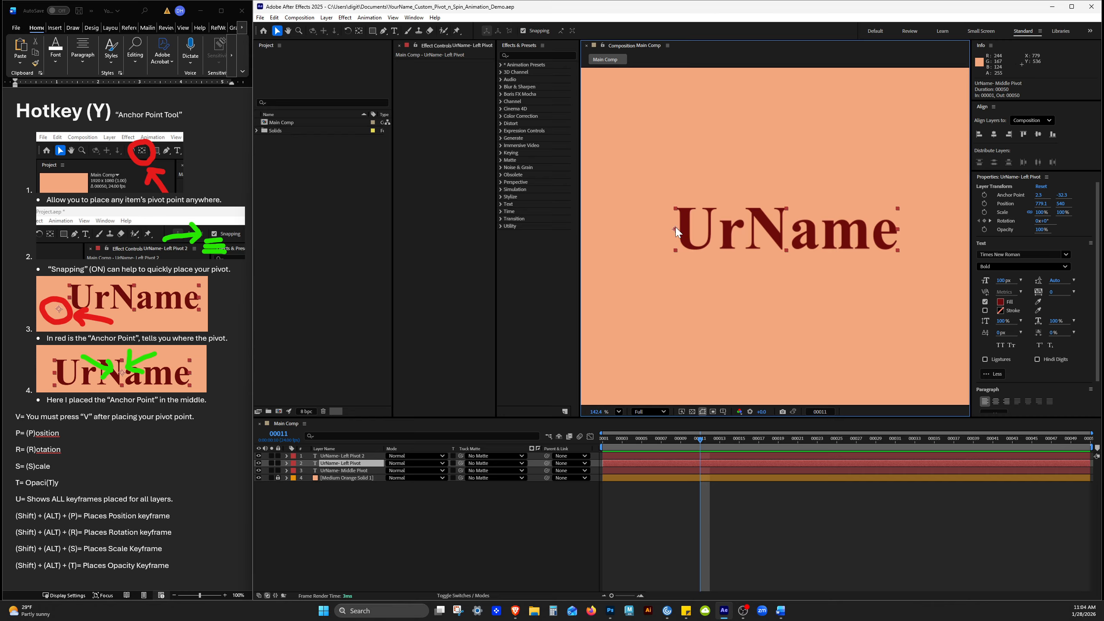
pyautogui.scroll(-2, 676, 232)
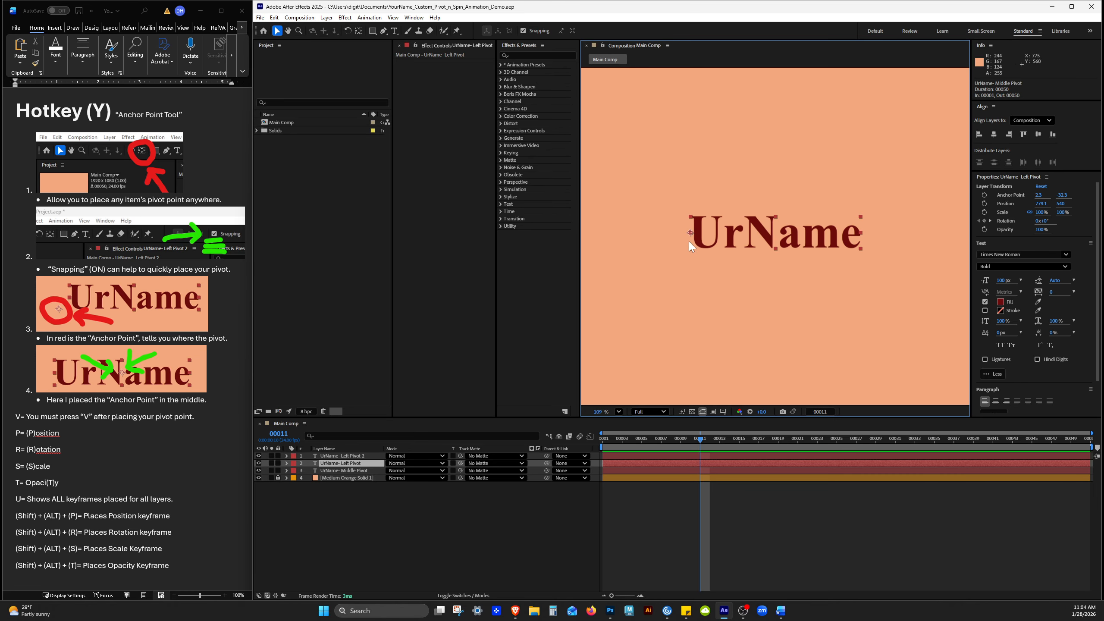
pyautogui.scroll(-2, 719, 255)
pyautogui.moveTo(696, 438); pyautogui.dragTo(727, 424)
pyautogui.scroll(-1, 740, 350)
pyautogui.scroll(-1, 740, 348)
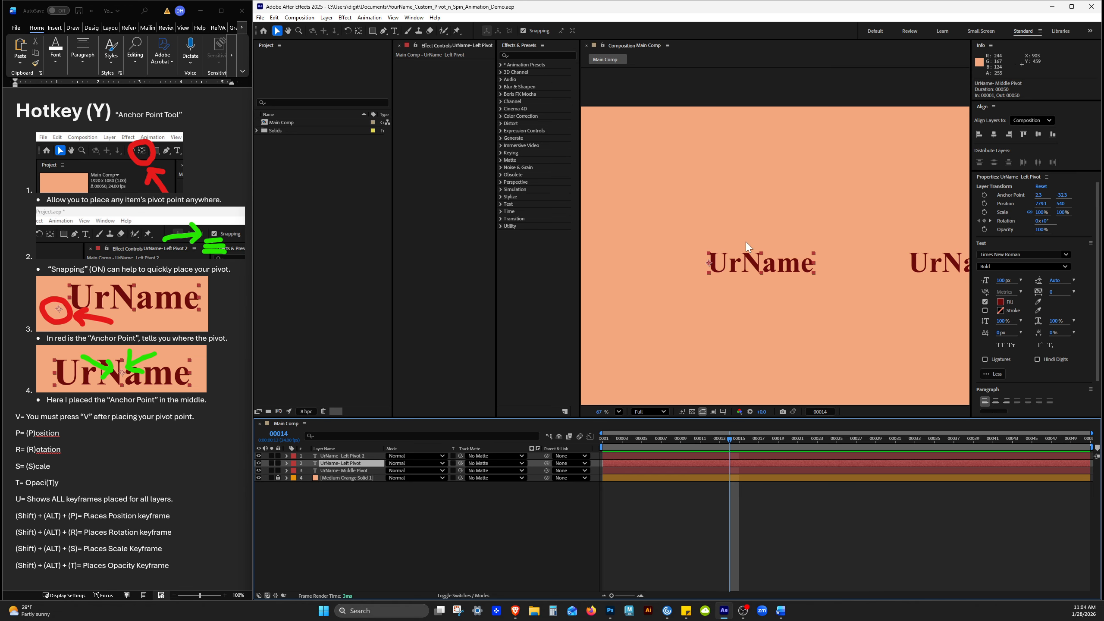
# Step: Examine the UrName- Left Pivot 2 layer's anchor point up close and preview its spin through frame 50
pyautogui.moveTo(858, 300); pyautogui.dragTo(651, 283)
pyautogui.scroll(2, 760, 248)
pyautogui.click(743, 256)
pyautogui.scroll(2, 805, 253)
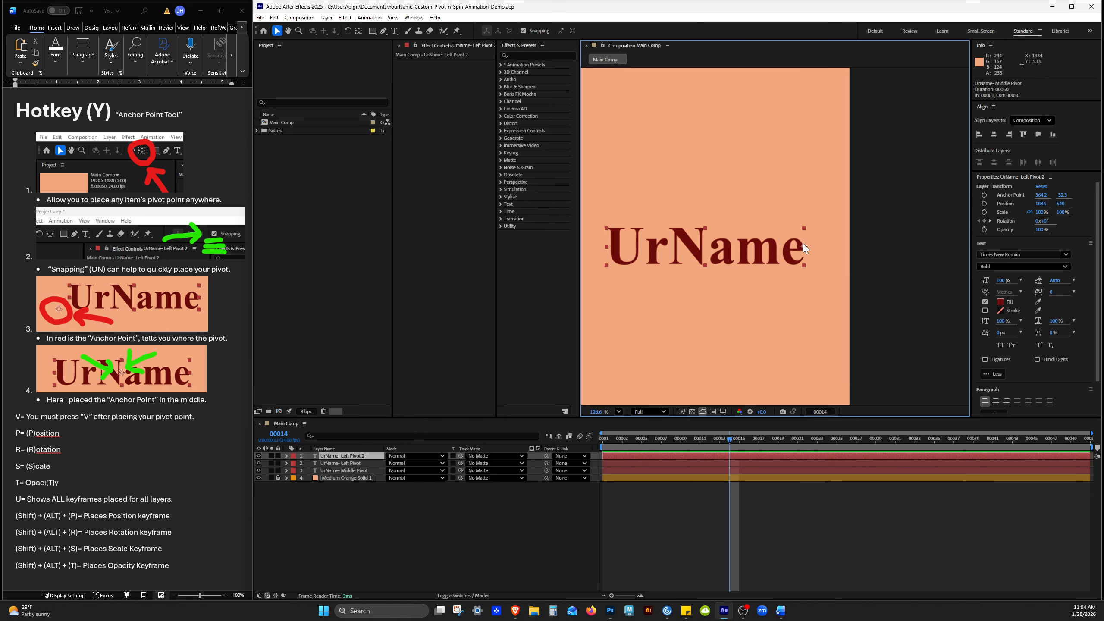
pyautogui.scroll(-1, 803, 249)
pyautogui.moveTo(720, 438); pyautogui.dragTo(1083, 461)
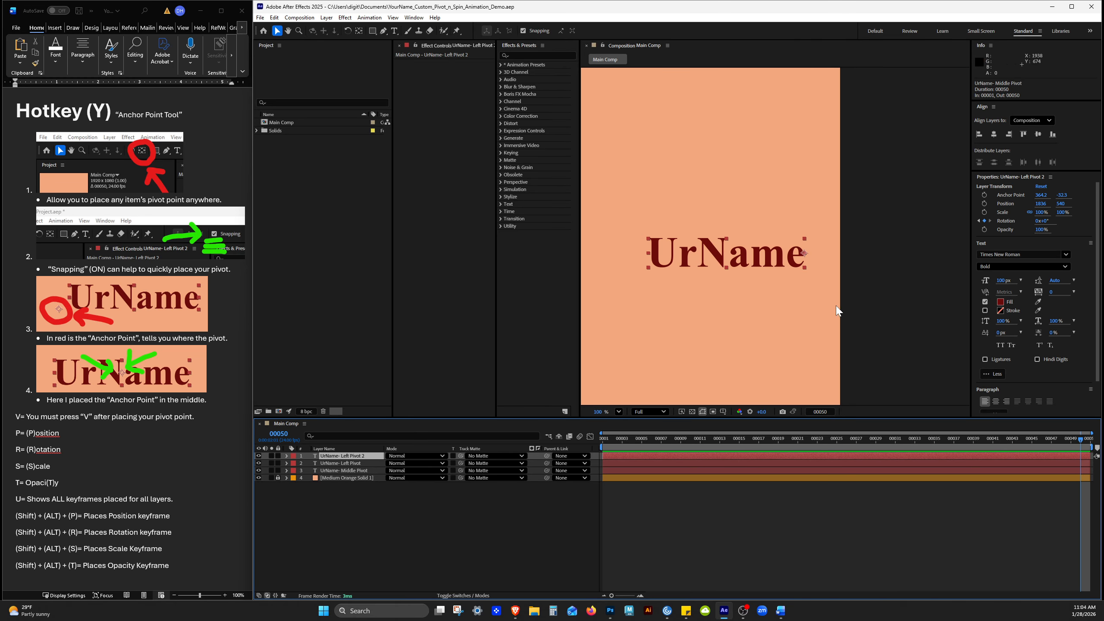
pyautogui.scroll(-3, 851, 290)
pyautogui.scroll(-3, 833, 284)
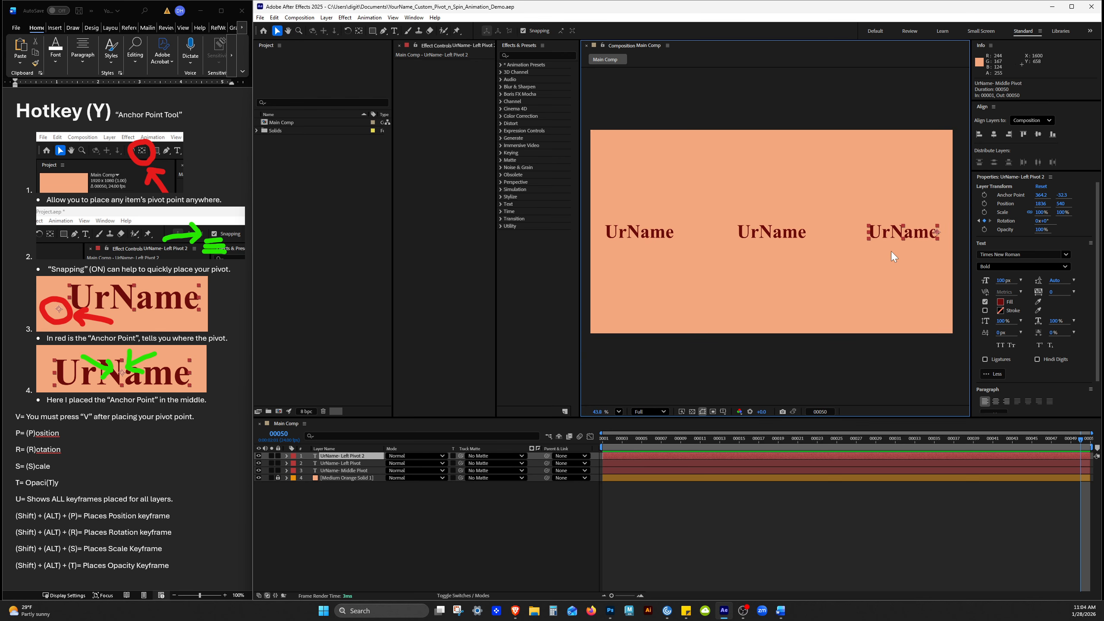
# Step: Review the hotkey notes in Word, widening the document window and narrowing it back beside After Effects
pyautogui.click(126, 466)
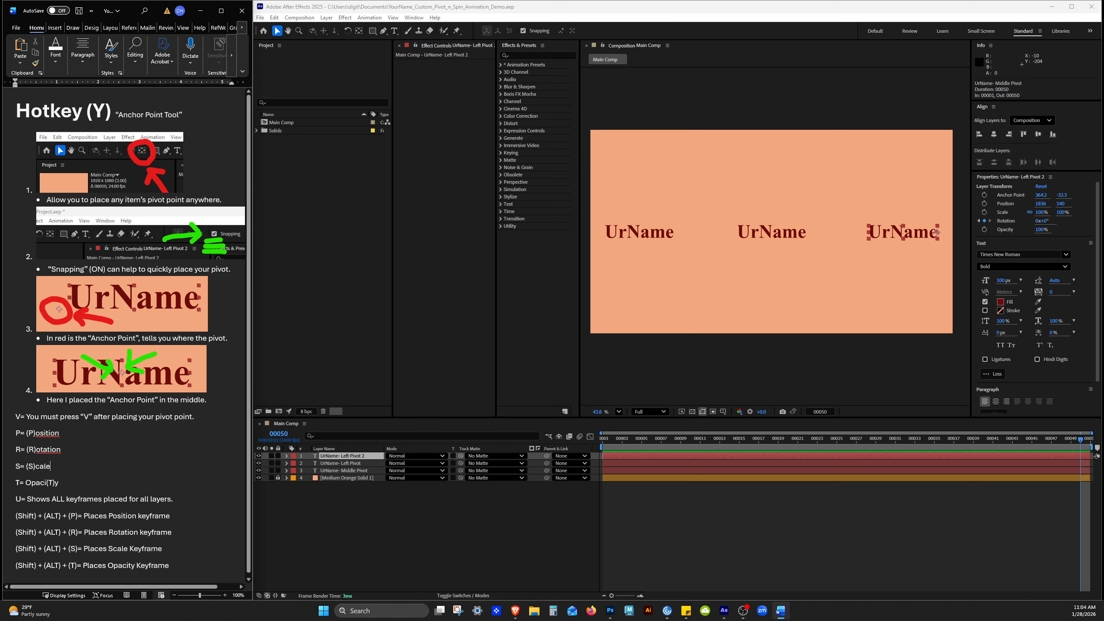
pyautogui.click(384, 371)
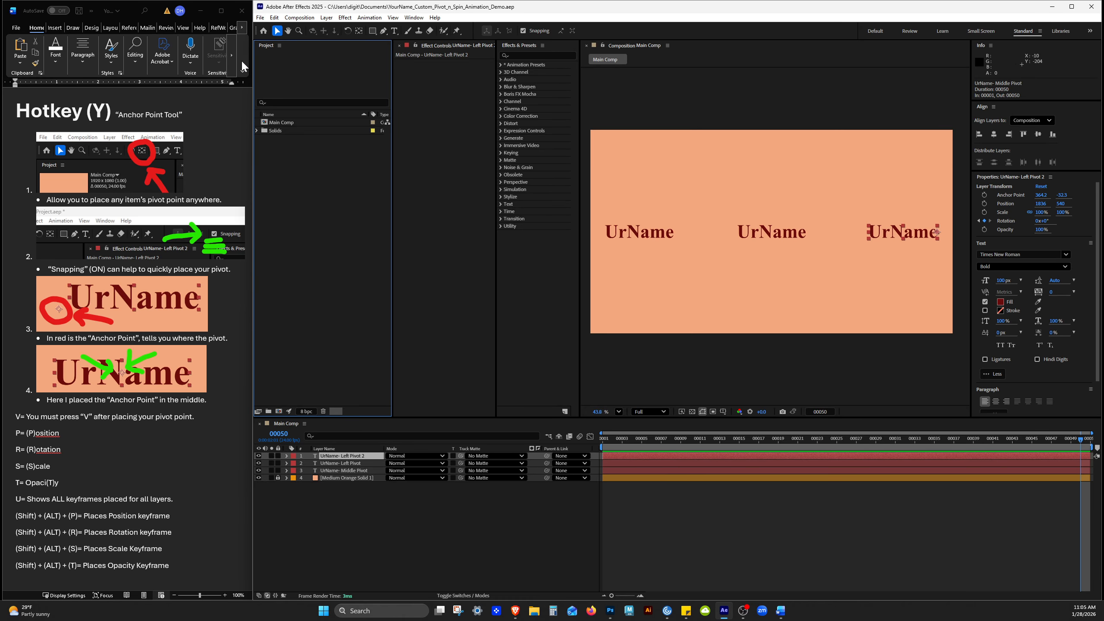
pyautogui.moveTo(253, 52); pyautogui.dragTo(703, 50)
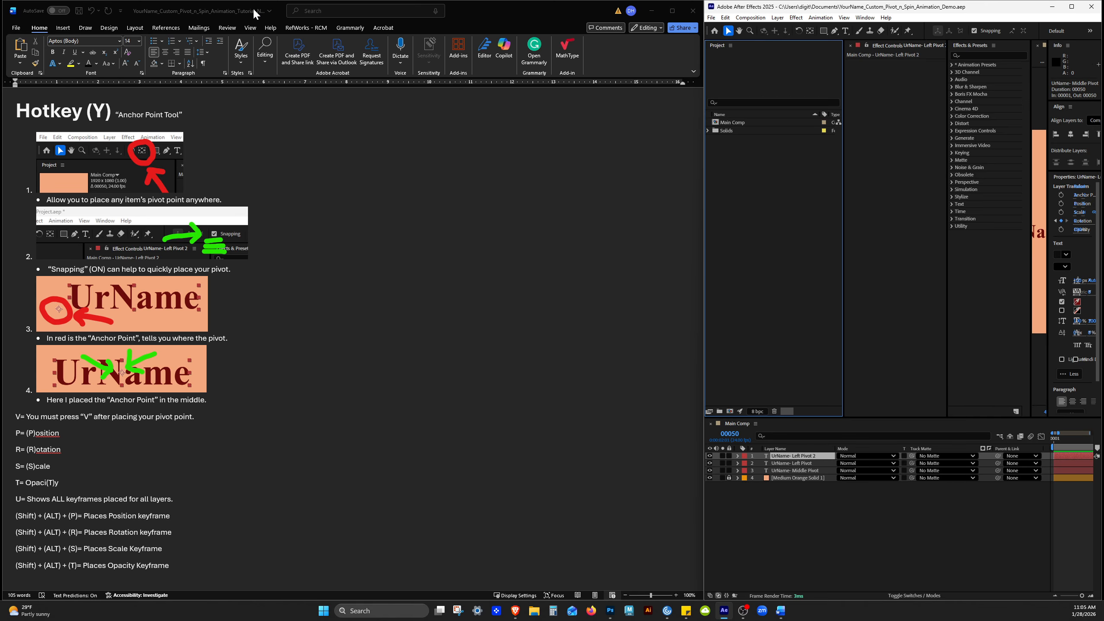
pyautogui.moveTo(704, 42); pyautogui.dragTo(260, 32)
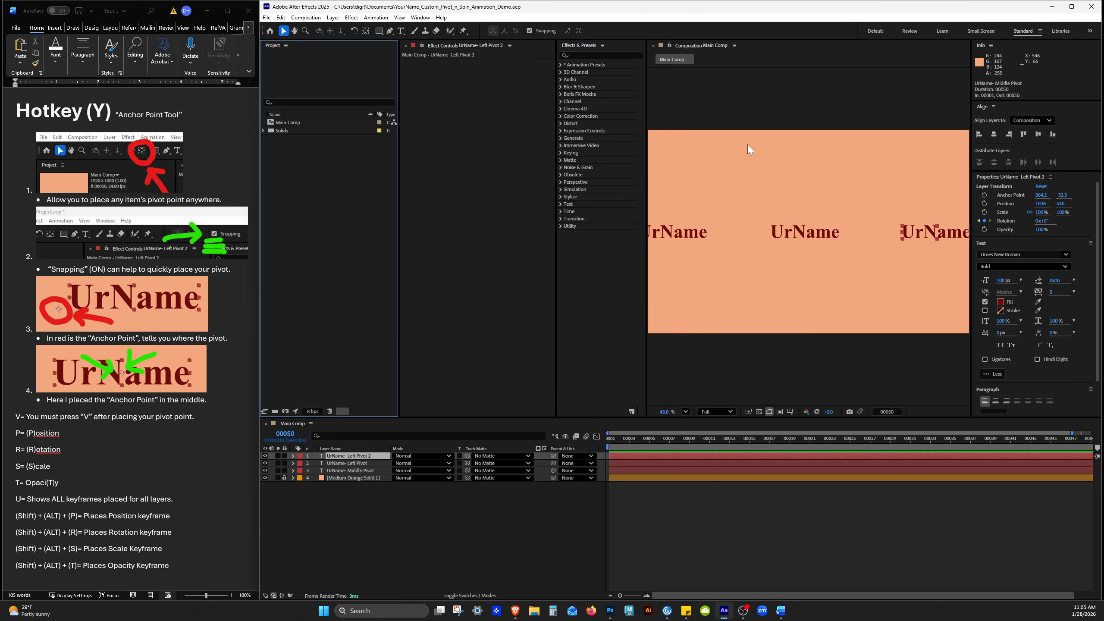
# Step: Switch the workspace layout to Default
pyautogui.click(267, 17)
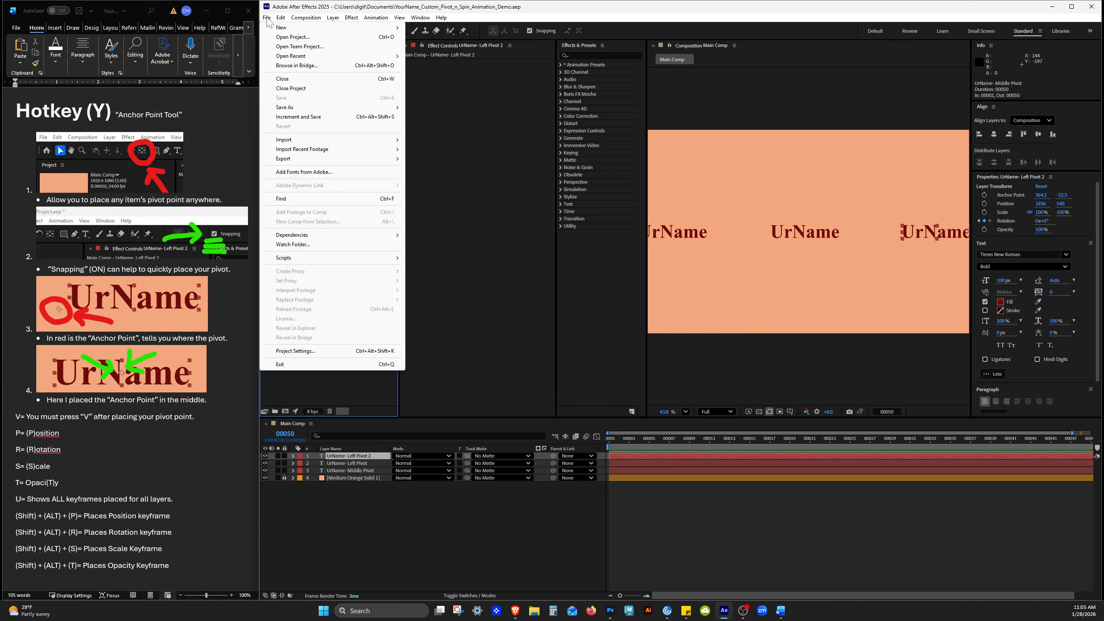
pyautogui.moveTo(420, 17)
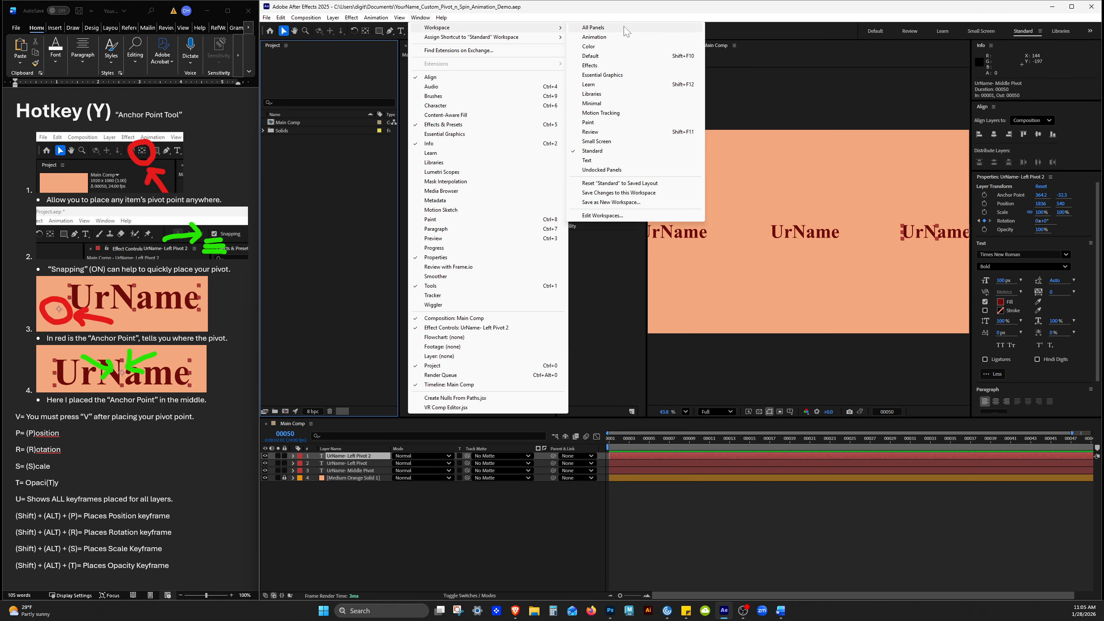
pyautogui.click(592, 56)
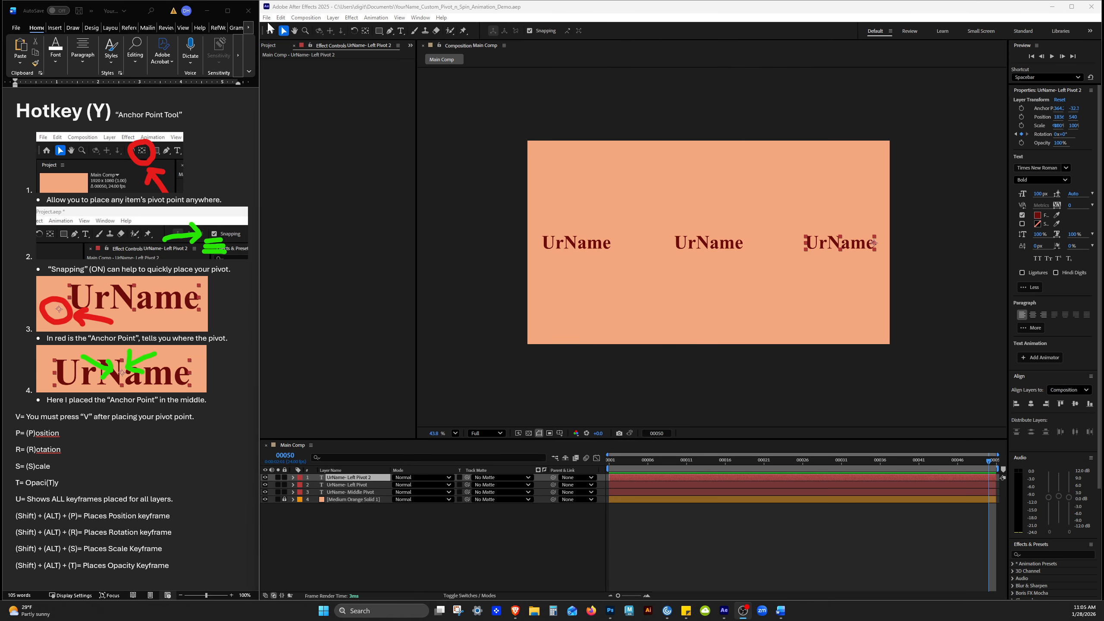
# Step: Create a new empty project in place of the open demo project
pyautogui.click(266, 18)
pyautogui.moveTo(305, 28)
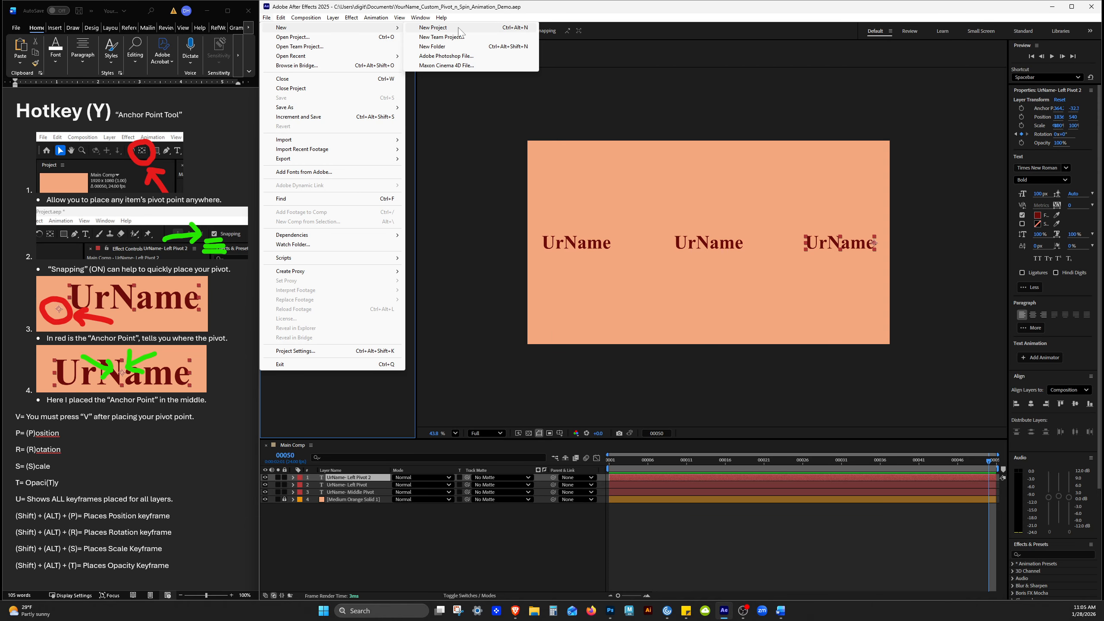
pyautogui.click(444, 30)
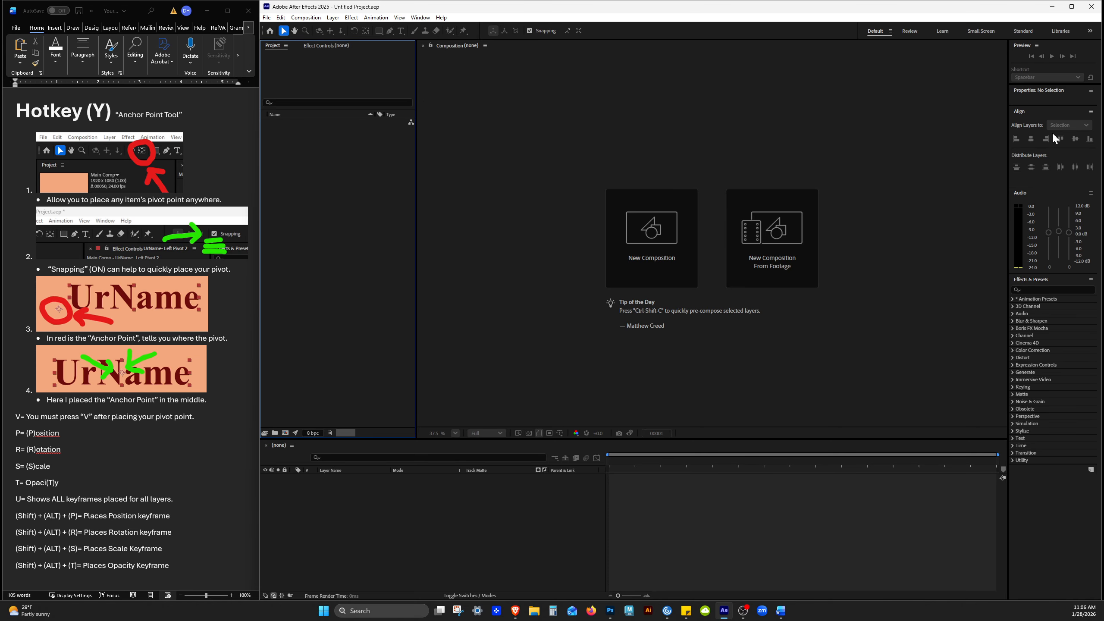
pyautogui.click(334, 46)
pyautogui.click(273, 47)
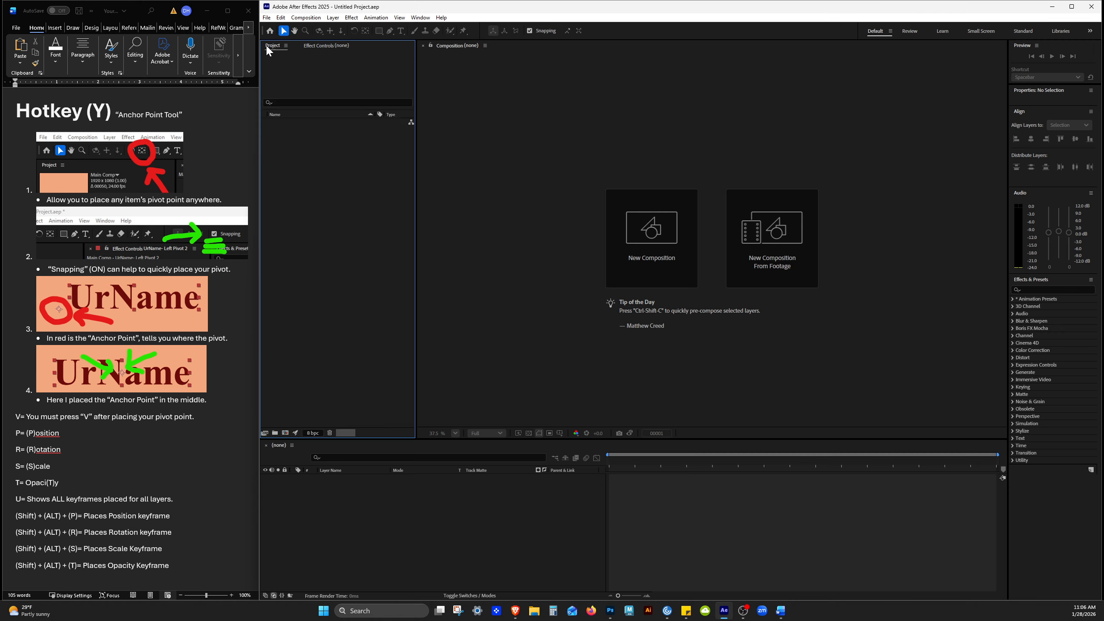
# Step: Switch to the Standard workspace and reset it to its saved layout
pyautogui.click(419, 17)
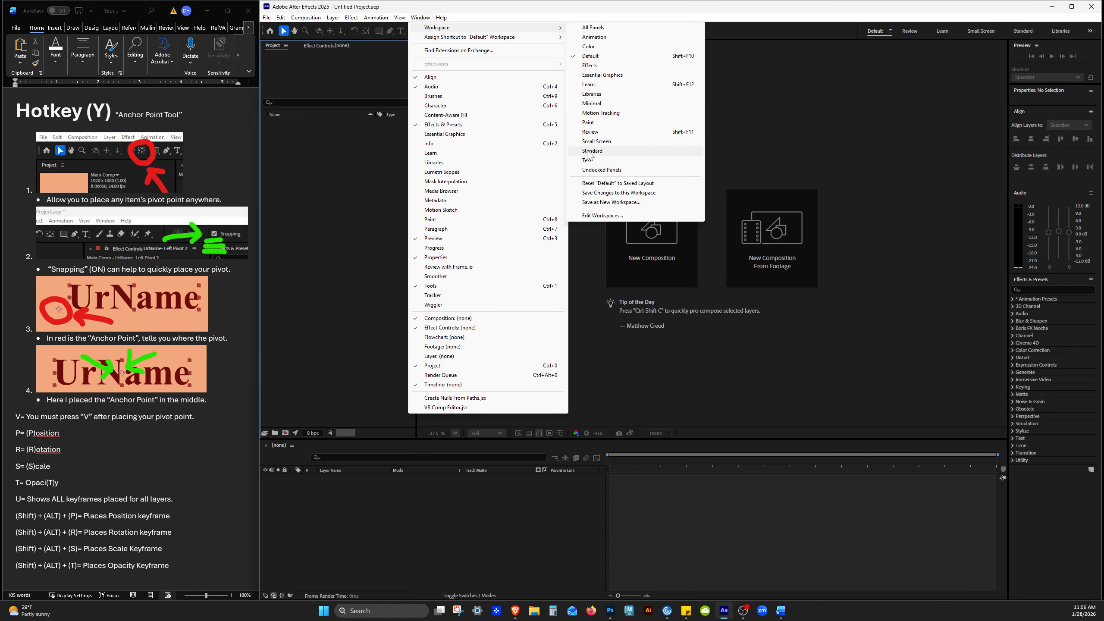
pyautogui.click(592, 151)
pyautogui.click(419, 17)
pyautogui.moveTo(428, 30)
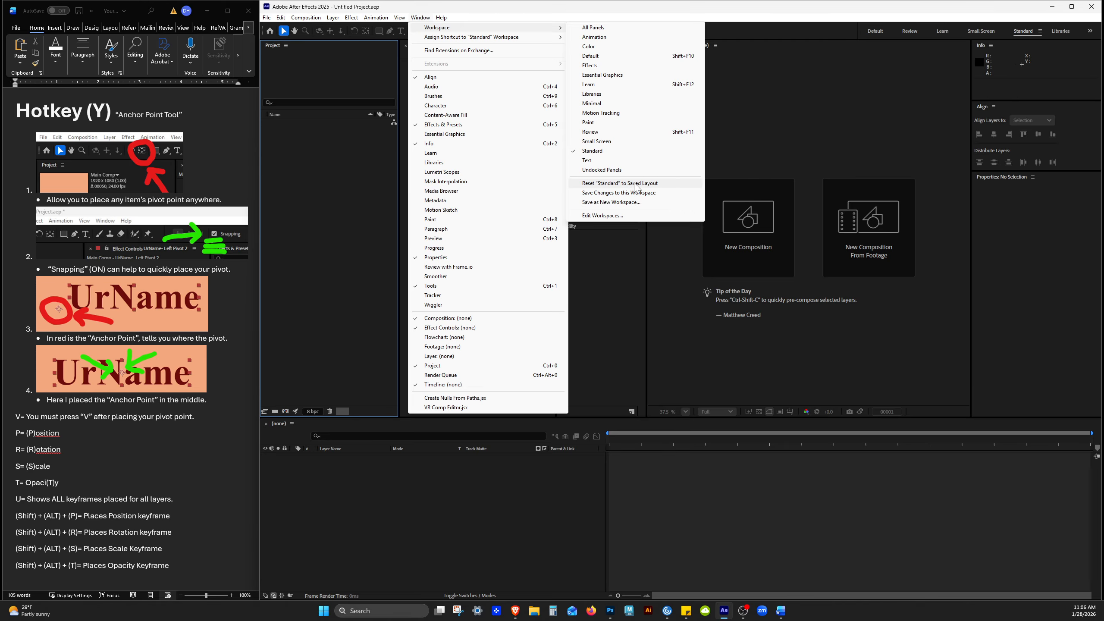
pyautogui.click(610, 190)
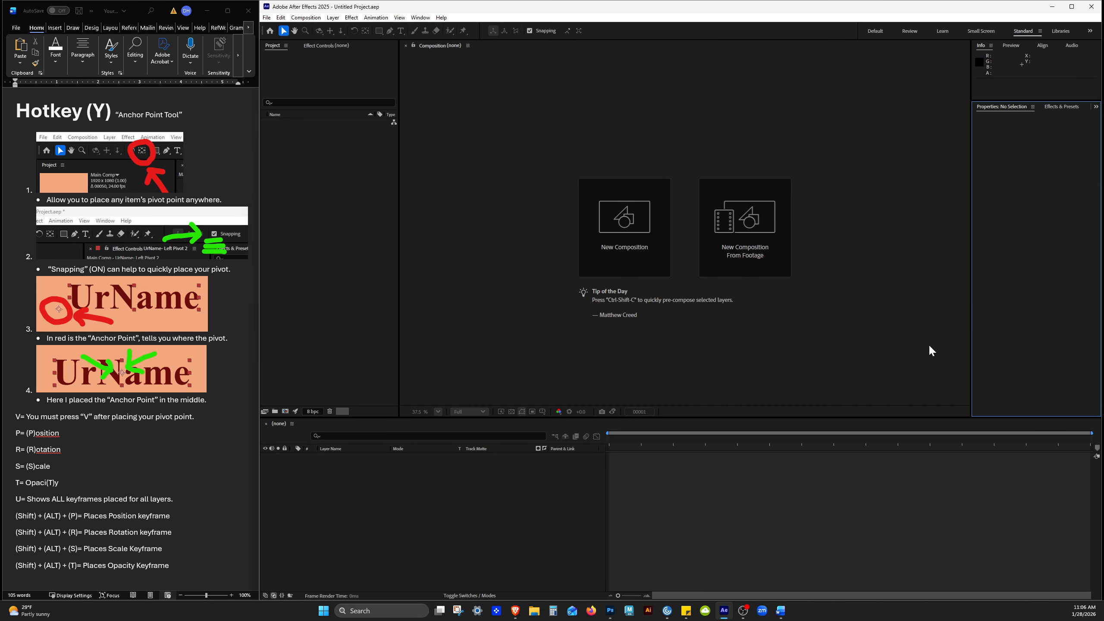
# Step: Dock Effect Controls as its own column between the Project and Composition panels and narrow it
pyautogui.click(309, 64)
pyautogui.click(326, 45)
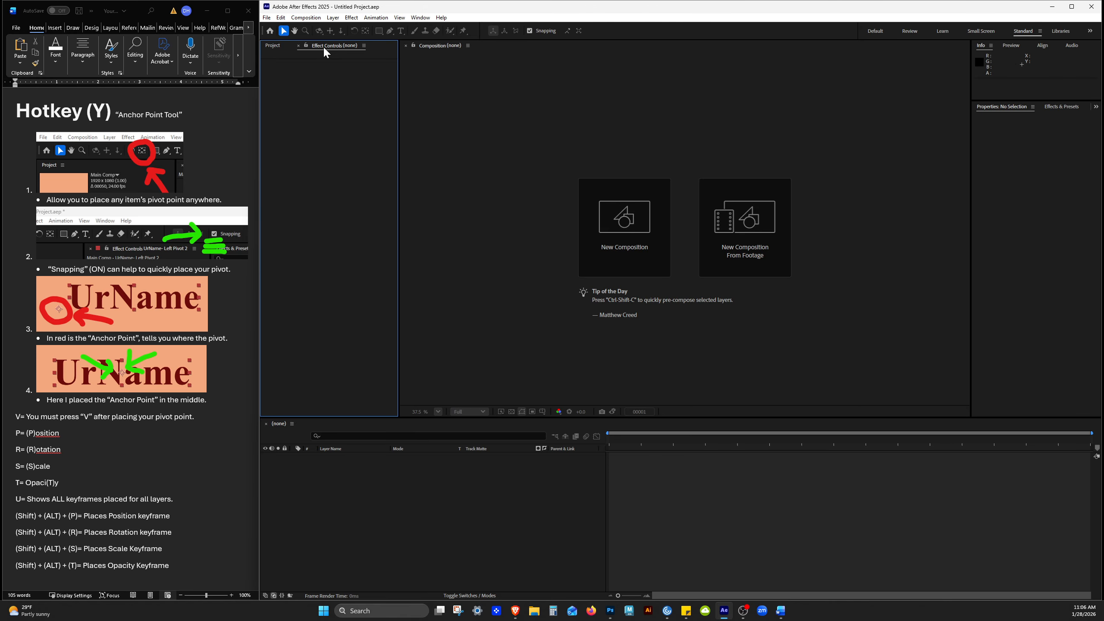
pyautogui.moveTo(327, 47); pyautogui.dragTo(384, 156)
pyautogui.moveTo(555, 200); pyautogui.dragTo(504, 188)
# Step: Dock Effects & Presets as its own column between Effect Controls and Composition and narrow it
pyautogui.click(1025, 136)
pyautogui.click(1057, 108)
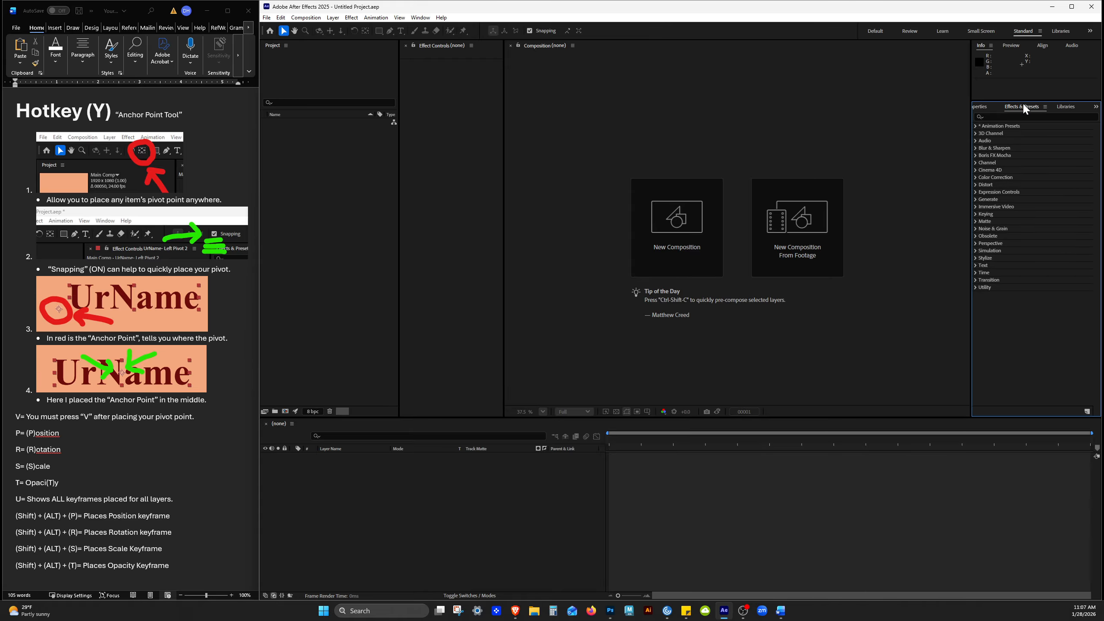
pyautogui.moveTo(1018, 105); pyautogui.dragTo(492, 130)
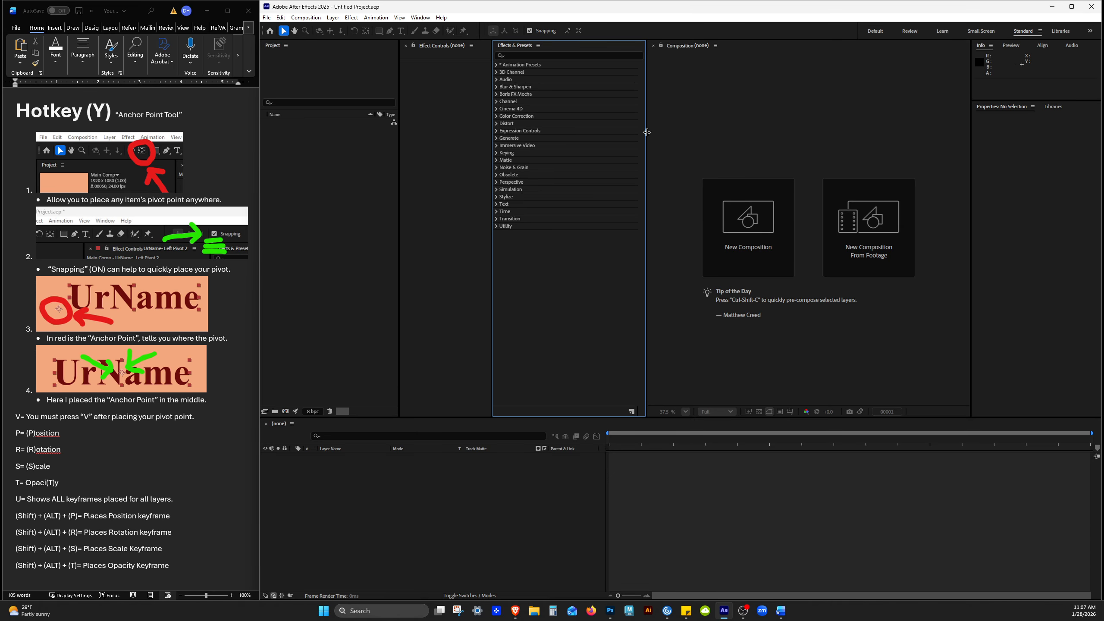
pyautogui.moveTo(647, 126); pyautogui.dragTo(523, 131)
# Step: Close the Libraries and Audio panels
pyautogui.click(1054, 106)
pyautogui.rightClick(1031, 110)
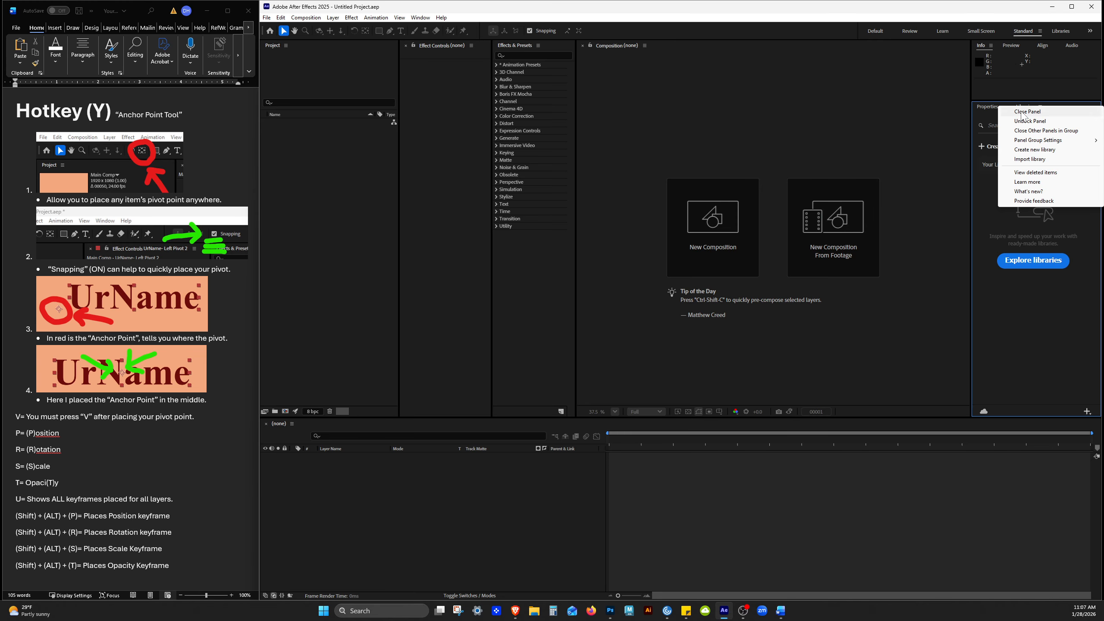
pyautogui.click(1021, 112)
pyautogui.click(1071, 45)
pyautogui.rightClick(1072, 48)
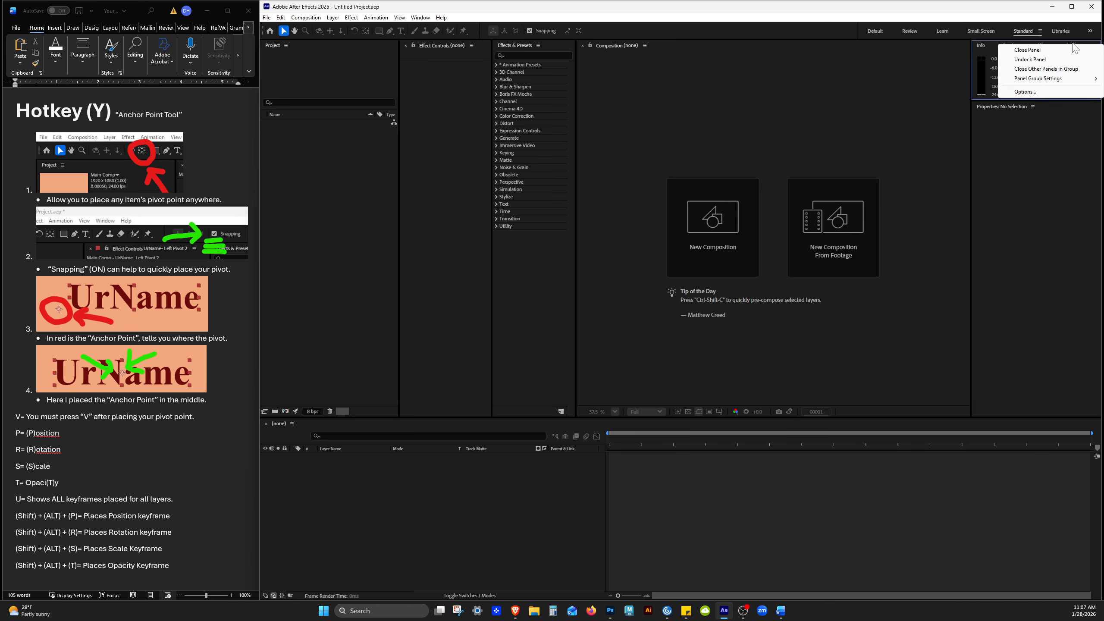
pyautogui.click(1048, 50)
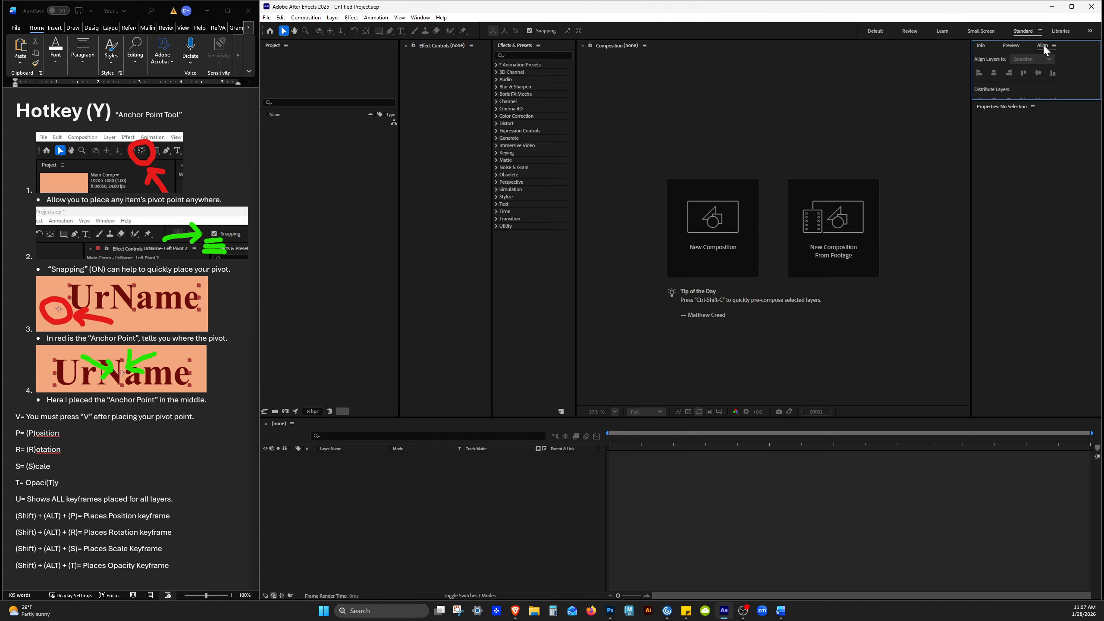
# Step: Dock the Align panel below the Info panel group and close the Preview panel
pyautogui.moveTo(1044, 53)
pyautogui.mouseDown()
pyautogui.moveTo(1036, 98)
pyautogui.moveTo(1060, 99)
pyautogui.moveTo(1043, 98)
pyautogui.mouseUp()
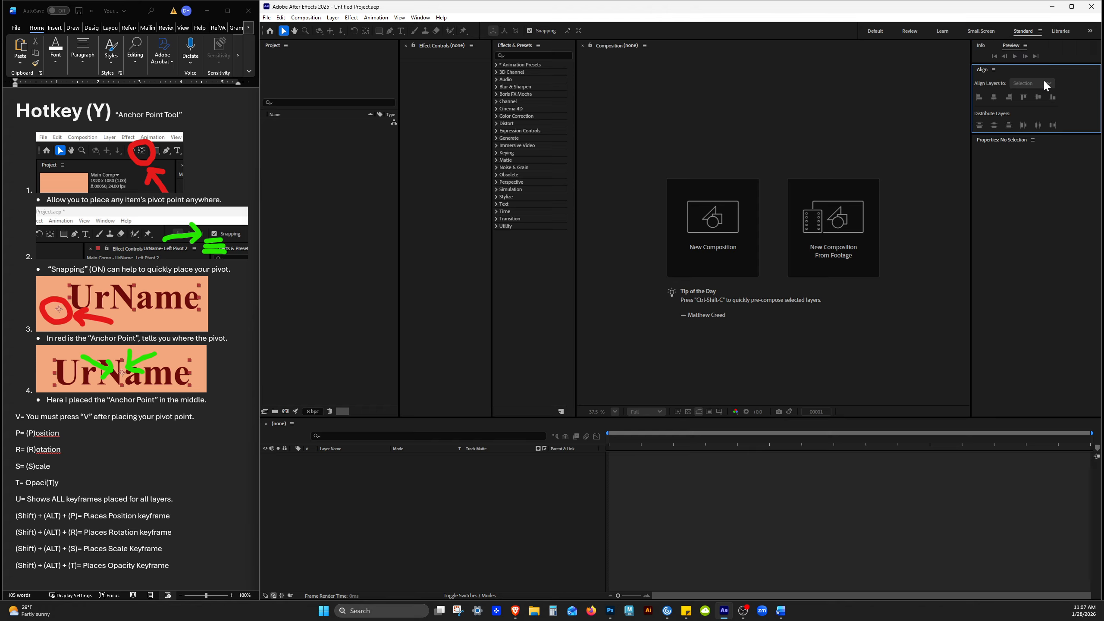
pyautogui.rightClick(1010, 48)
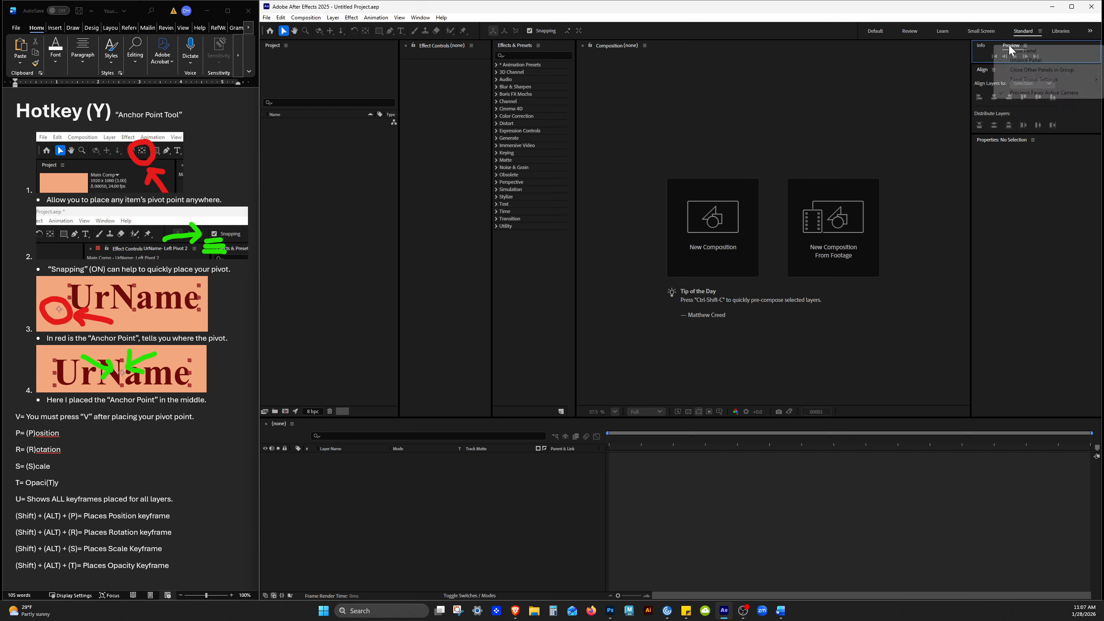
pyautogui.click(1019, 55)
# Step: Increase the heights of the Info and Align panels so all their controls fit
pyautogui.moveTo(1004, 64); pyautogui.dragTo(1003, 111)
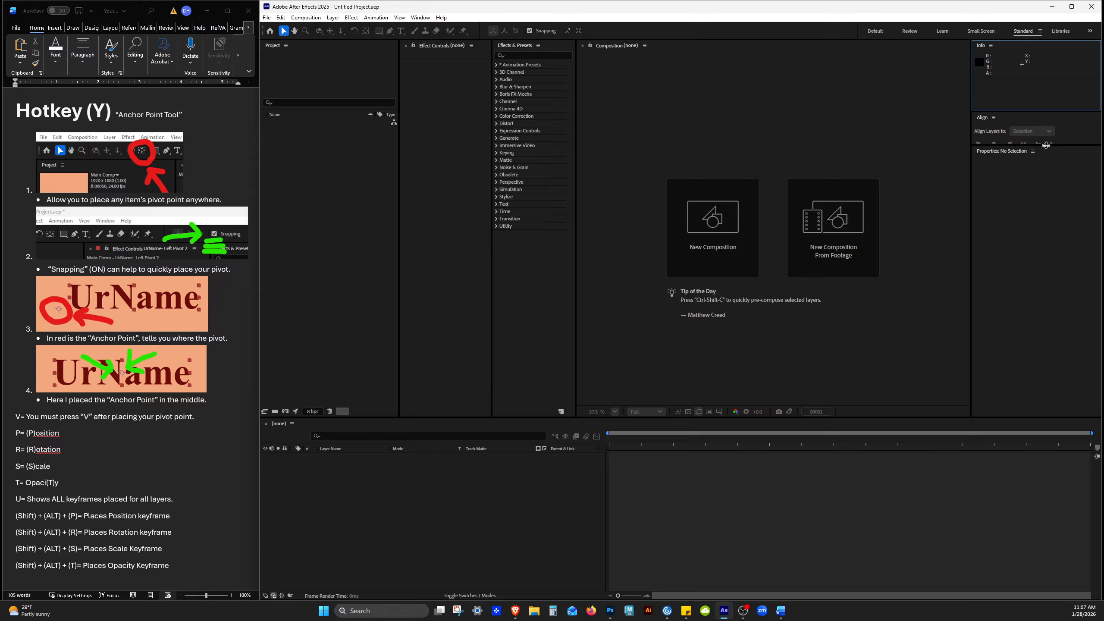
pyautogui.moveTo(1048, 153); pyautogui.dragTo(1041, 216)
pyautogui.click(795, 491)
pyautogui.click(398, 232)
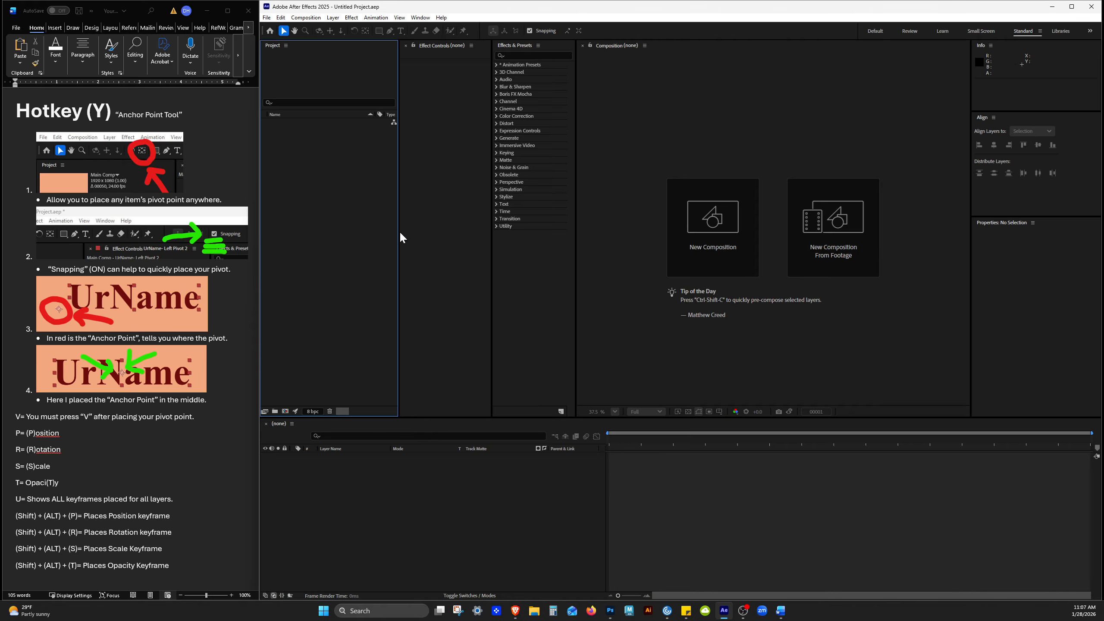
# Step: Set the project's time display style to Frames with the frame count starting at 1
pyautogui.click(477, 494)
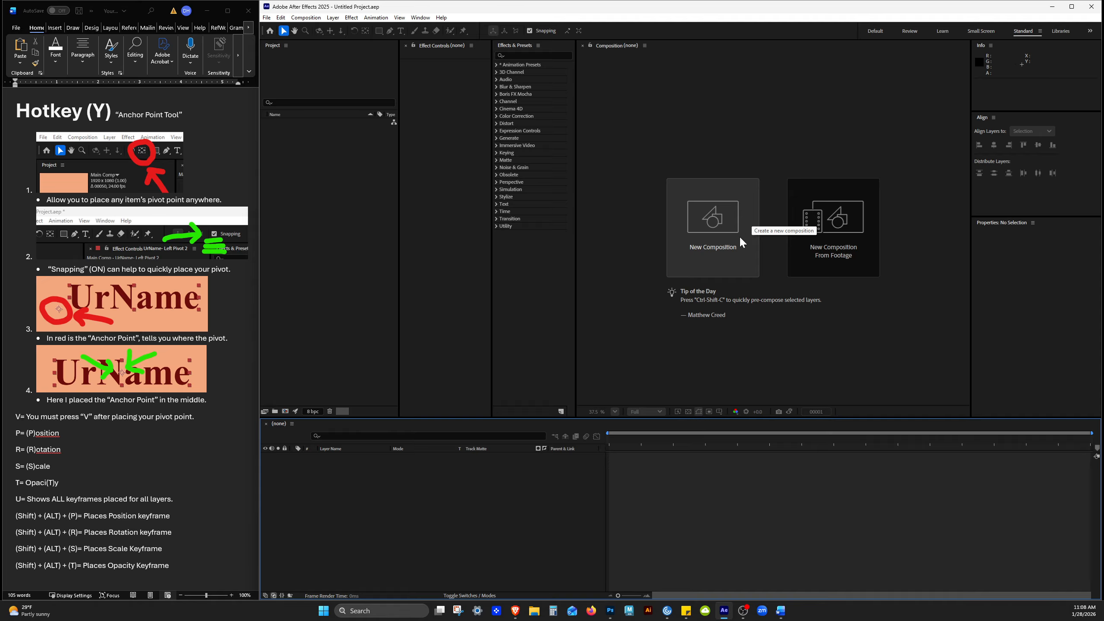
pyautogui.click(317, 204)
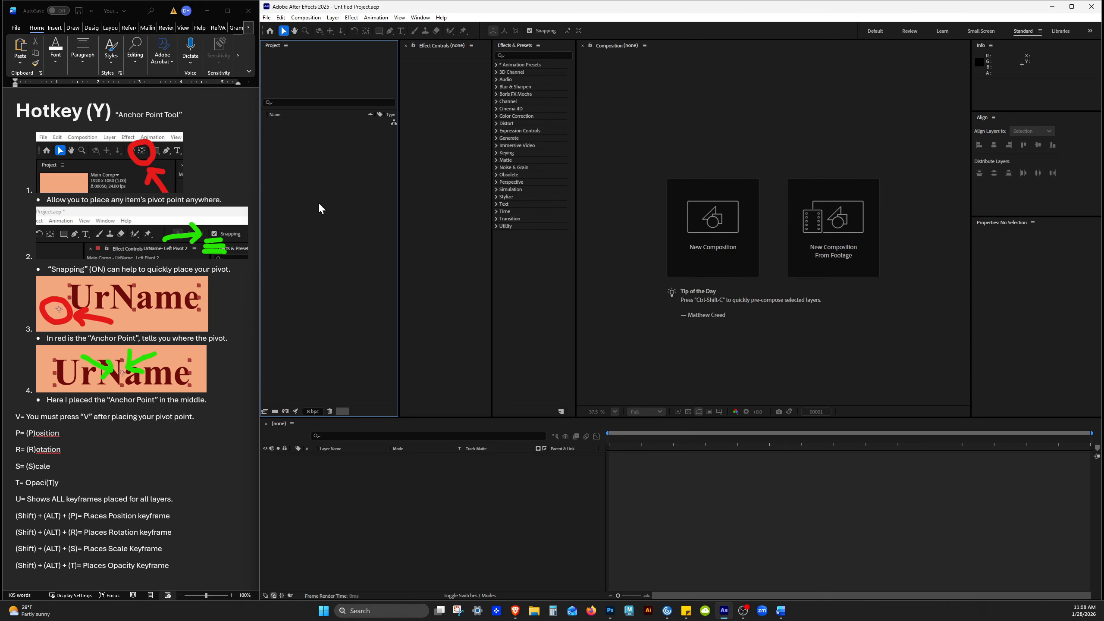
pyautogui.hotkey('ctrl', 'alt', 'shift', 'k')
pyautogui.click(626, 159)
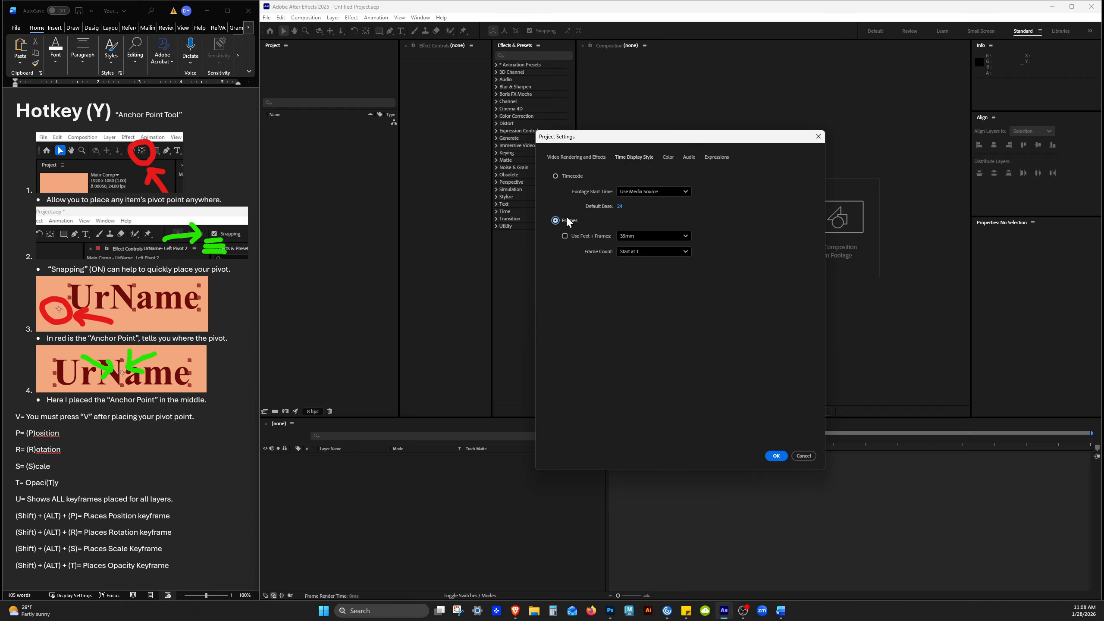
pyautogui.click(646, 252)
pyautogui.click(637, 278)
pyautogui.click(776, 456)
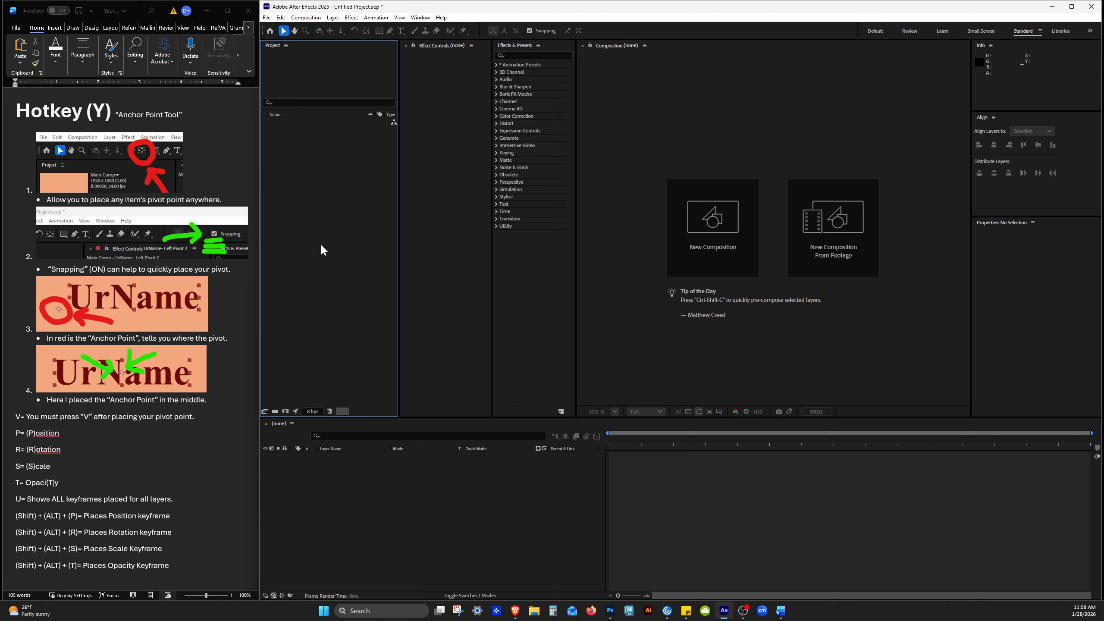
# Step: Start a new composition named "Custom Pivot- Main Comp" using the HD 1920x1080 24 fps preset
pyautogui.click(382, 425)
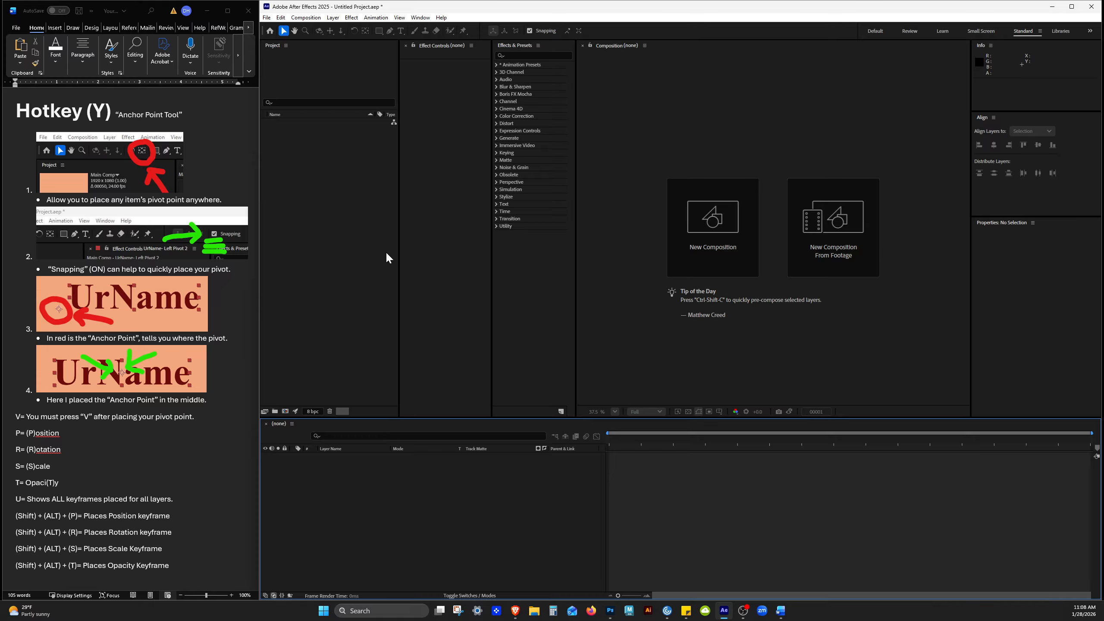
pyautogui.click(347, 347)
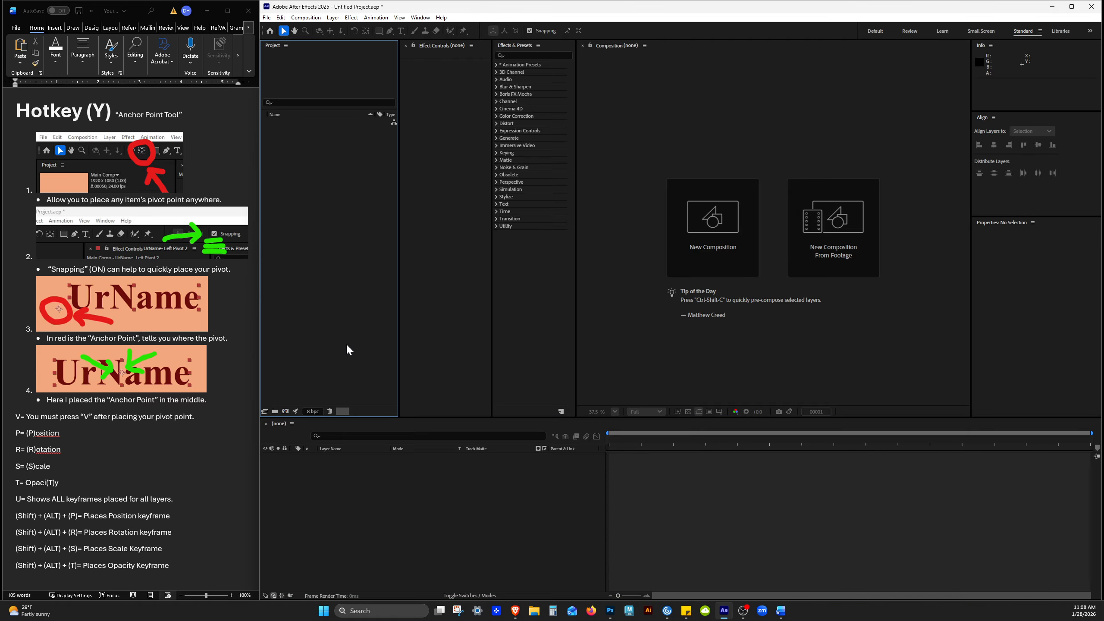
pyautogui.click(285, 412)
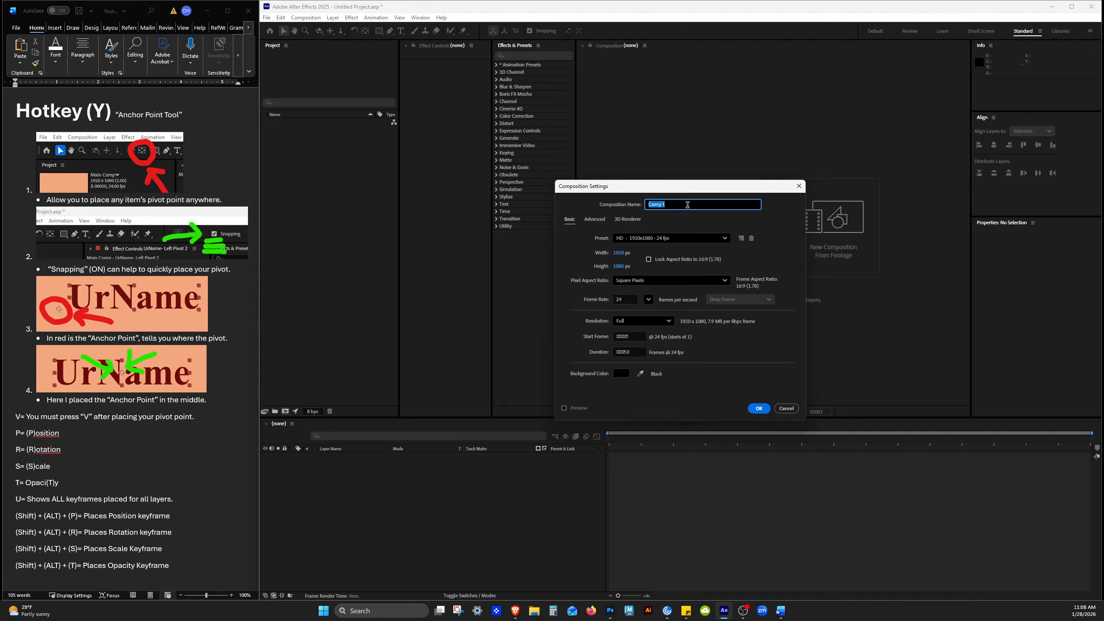
pyautogui.write('Custom Pivot- Main')
pyautogui.click(652, 240)
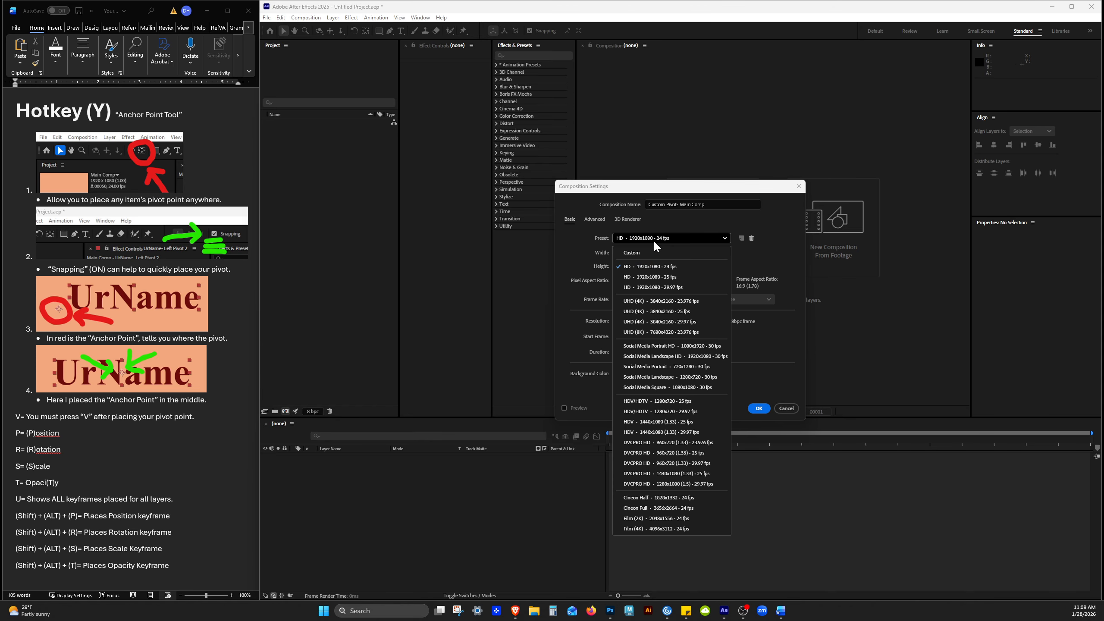
pyautogui.click(665, 267)
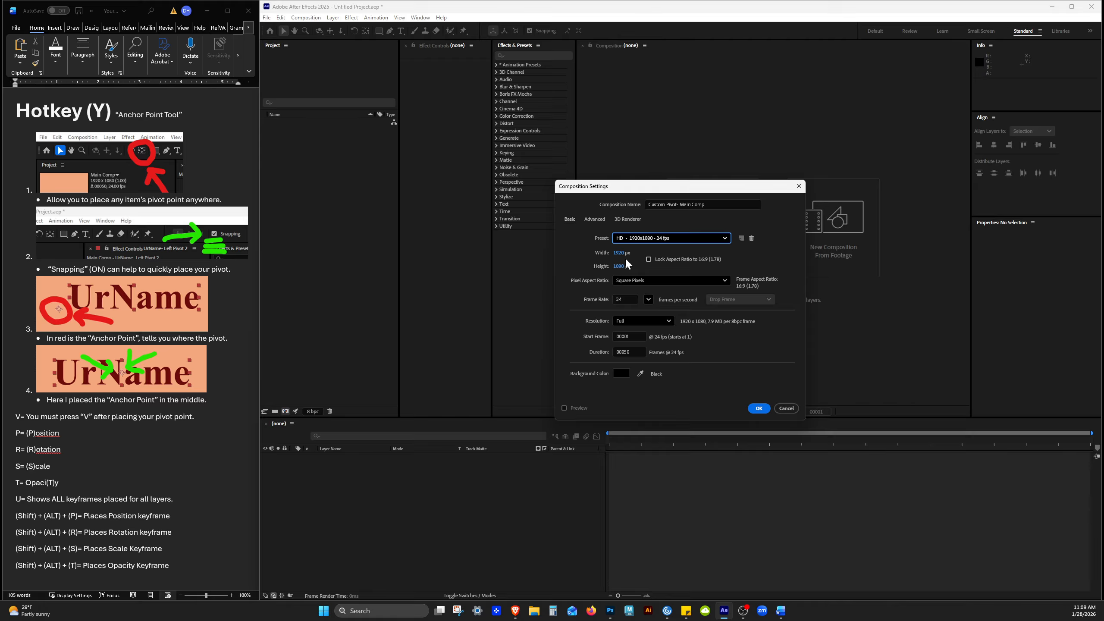
# Step: Set the new composition's duration to 65 frames and create it
pyautogui.moveTo(623, 297); pyautogui.dragTo(603, 308)
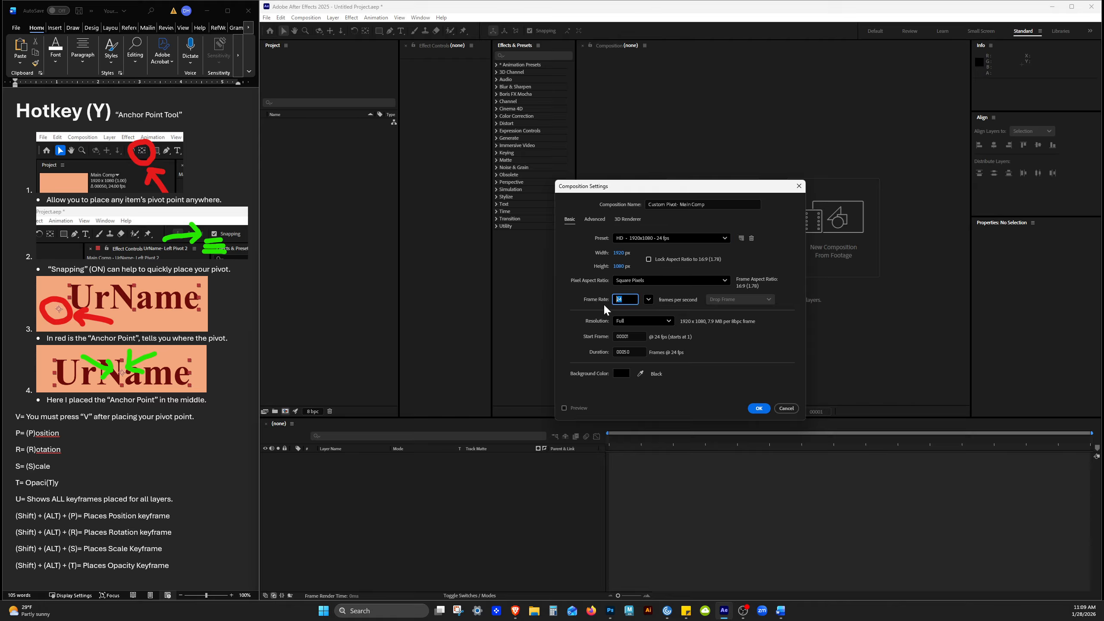
pyautogui.click(629, 337)
pyautogui.click(627, 351)
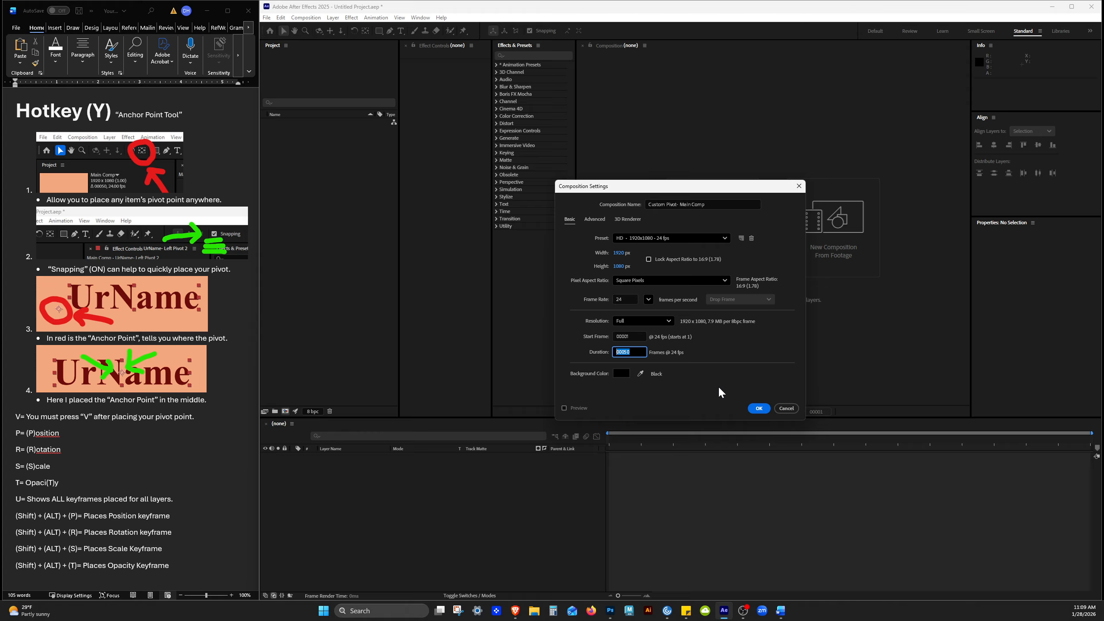
pyautogui.write('65')
pyautogui.click(758, 409)
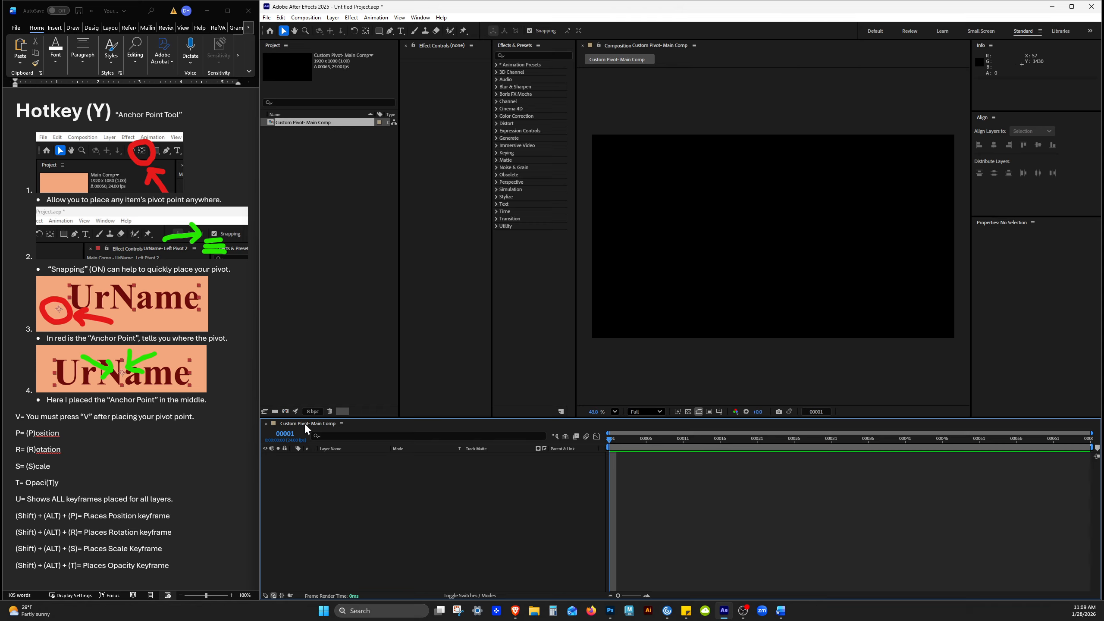
# Step: Add a new text layer to the composition and set its font to Times New Roman Bold
pyautogui.rightClick(425, 492)
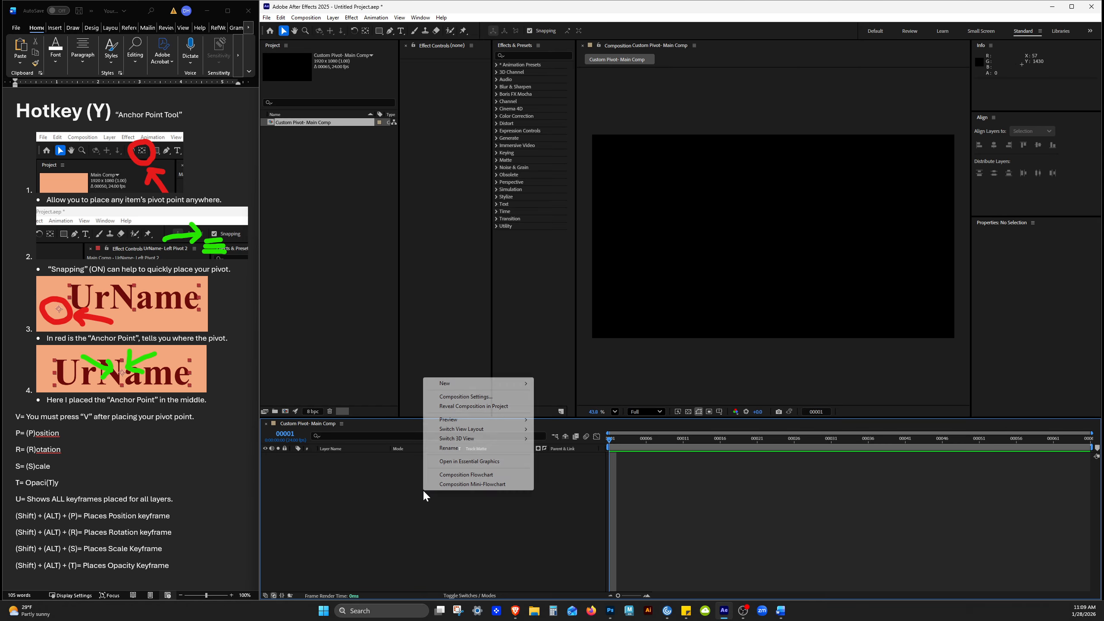
pyautogui.moveTo(462, 385)
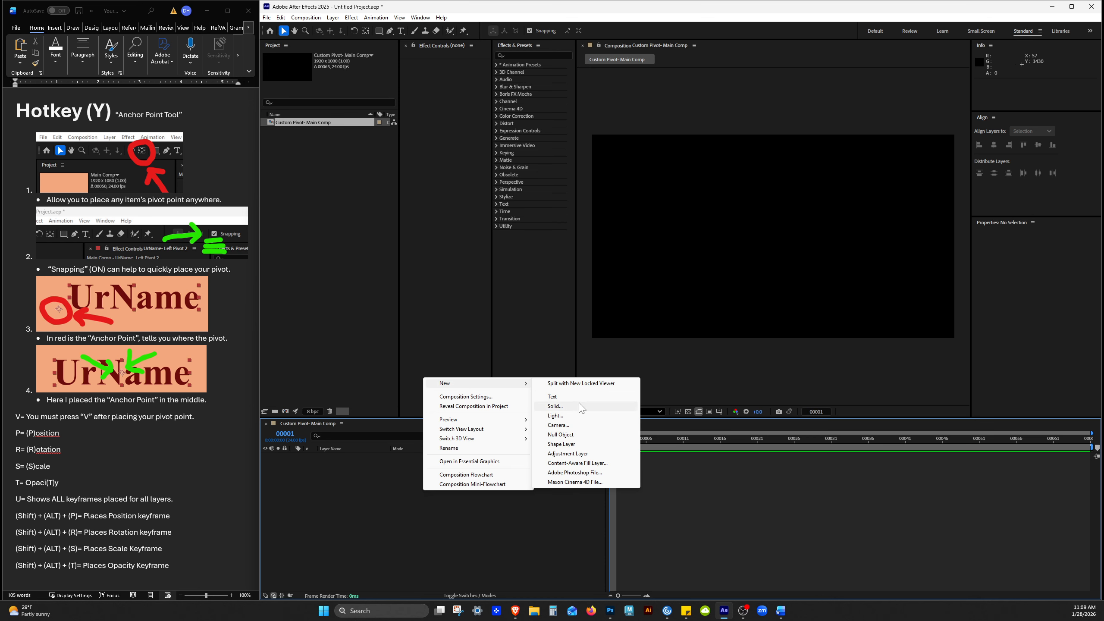
pyautogui.click(553, 396)
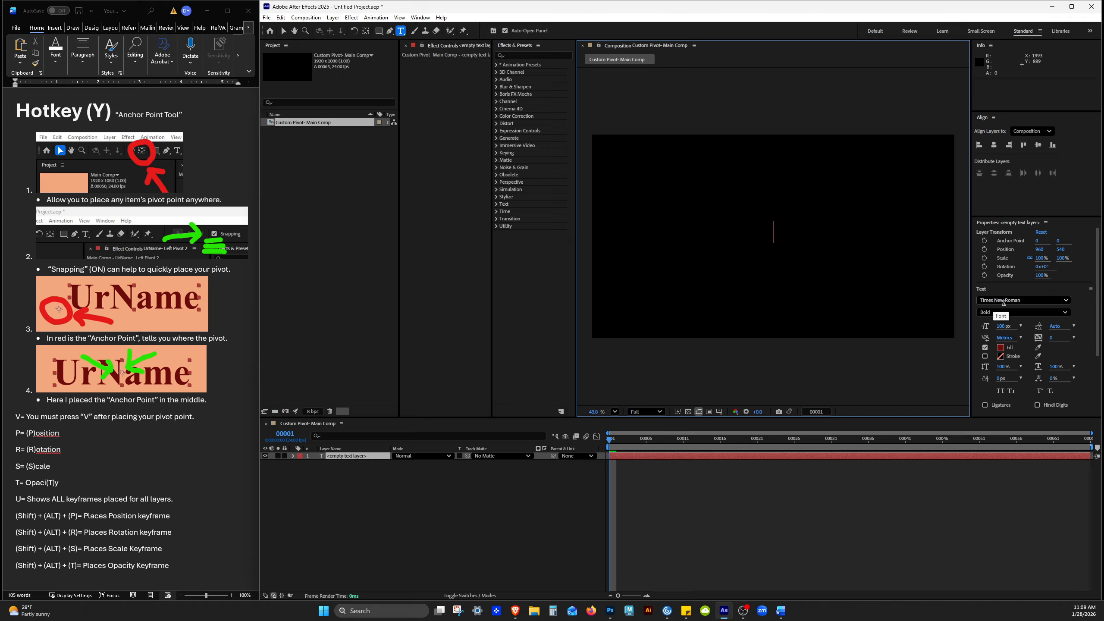
pyautogui.click(1065, 301)
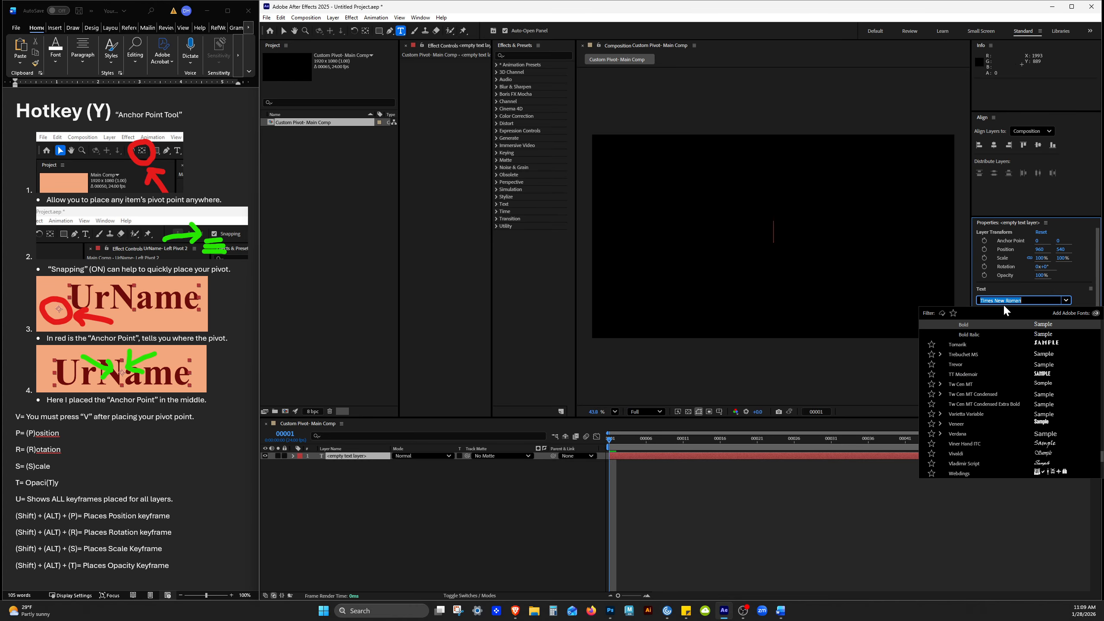
pyautogui.click(999, 325)
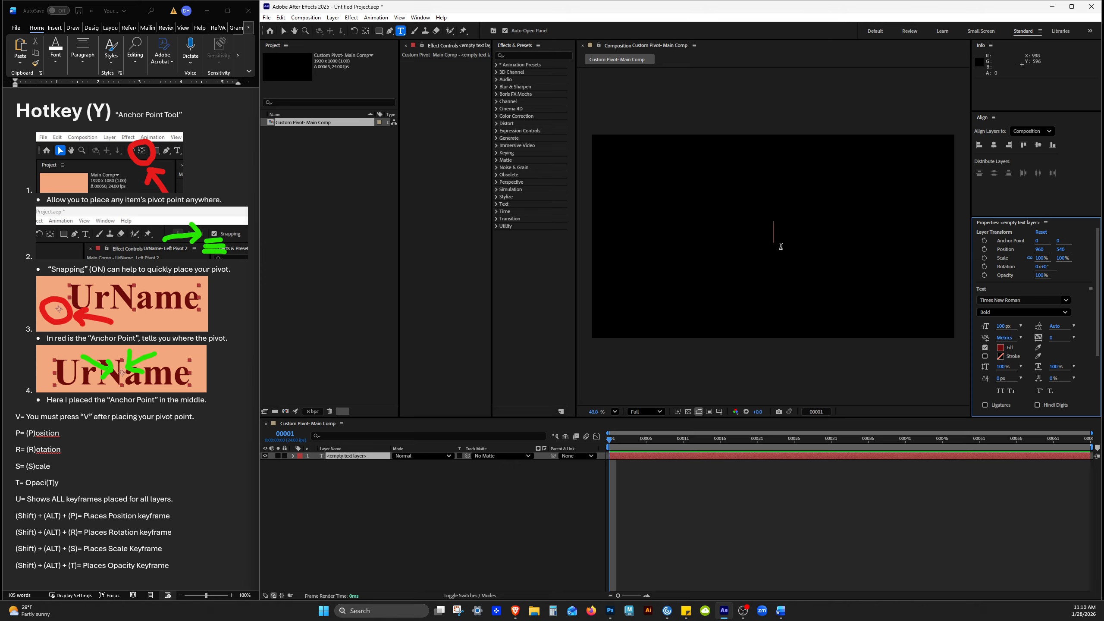
# Step: Enter the person's first name as the layer's text and finish editing it
pyautogui.write('Y')
pyautogui.press('BackSpace')
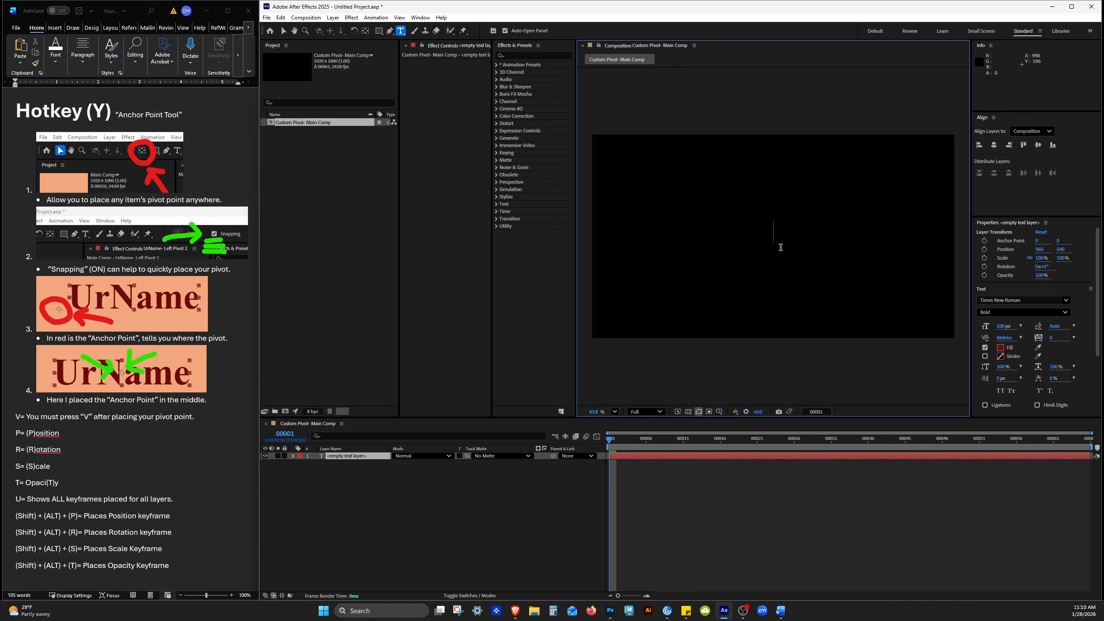
pyautogui.write('DaeSHan')
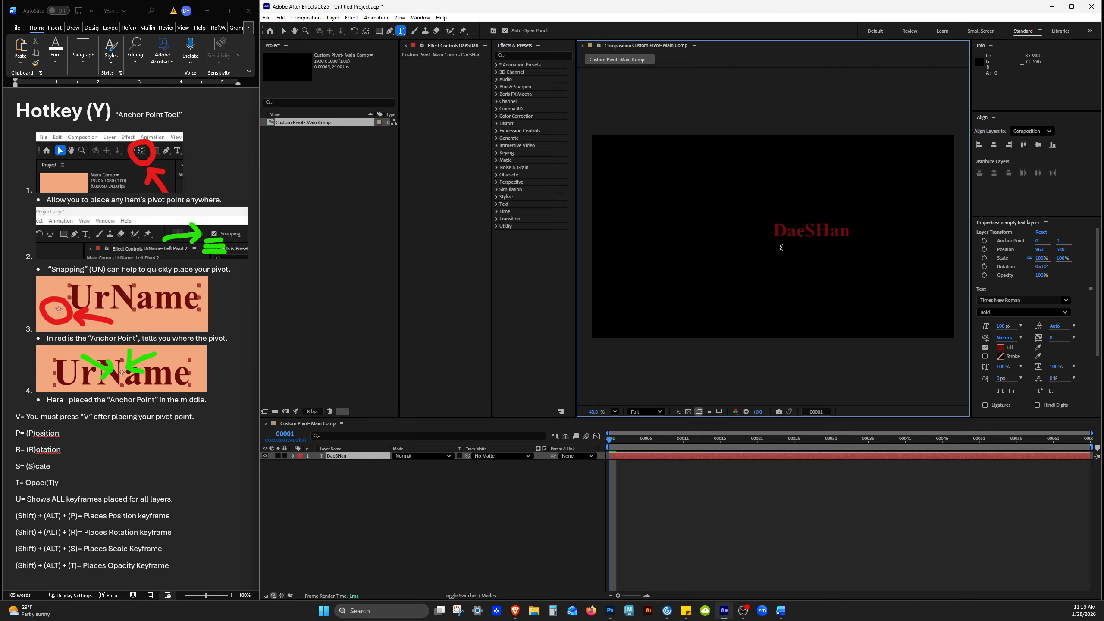
pyautogui.press('Escape')
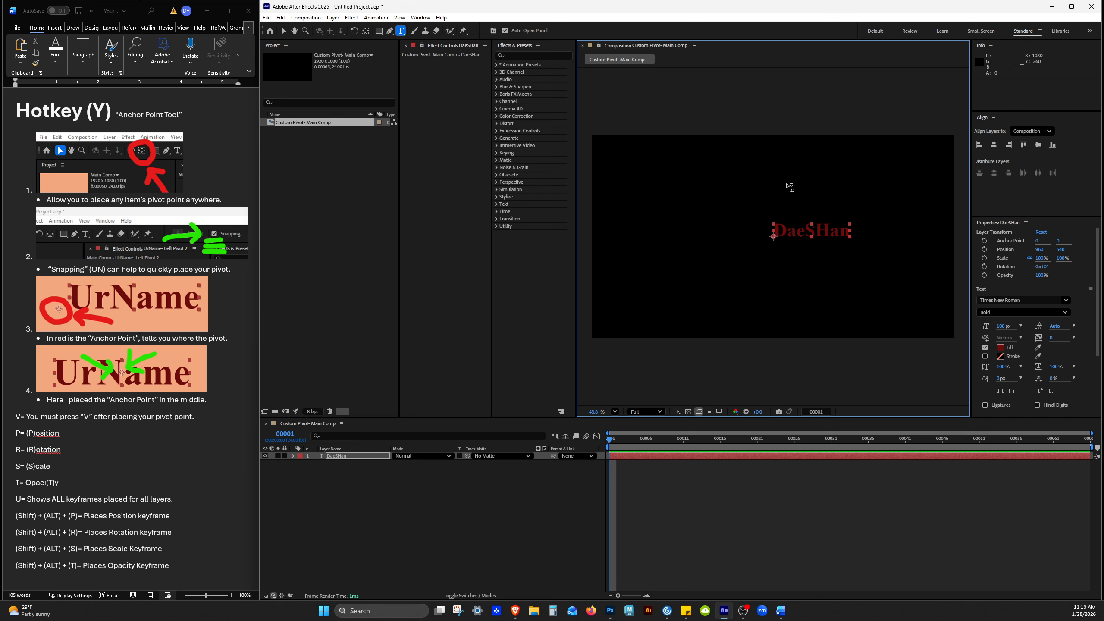
pyautogui.click(847, 234)
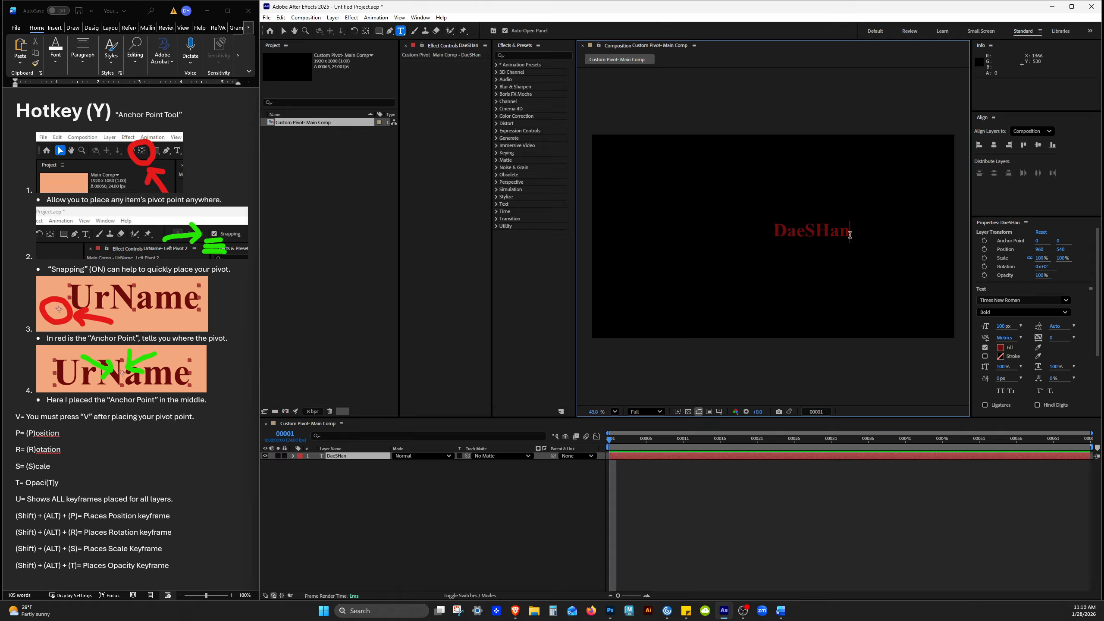
pyautogui.press('Return')
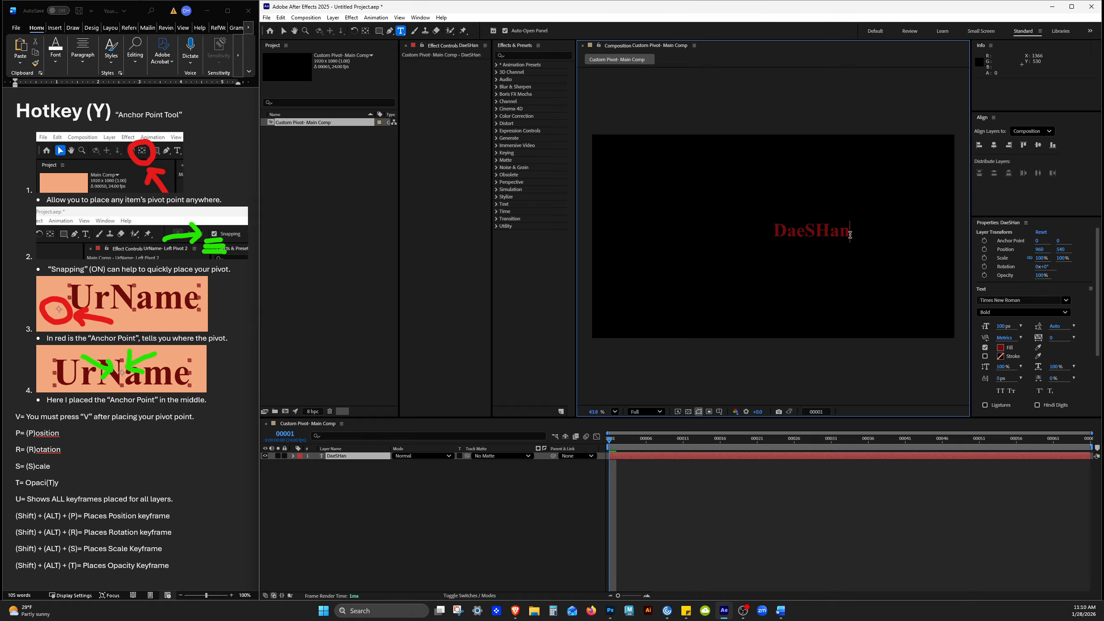
pyautogui.press('Escape')
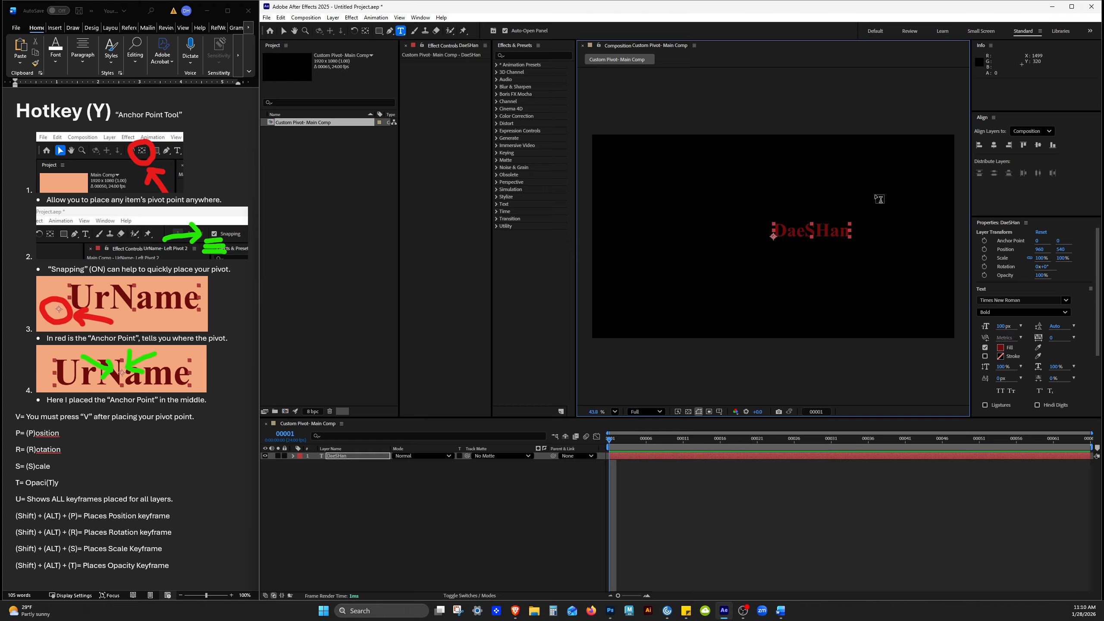
pyautogui.click(669, 181)
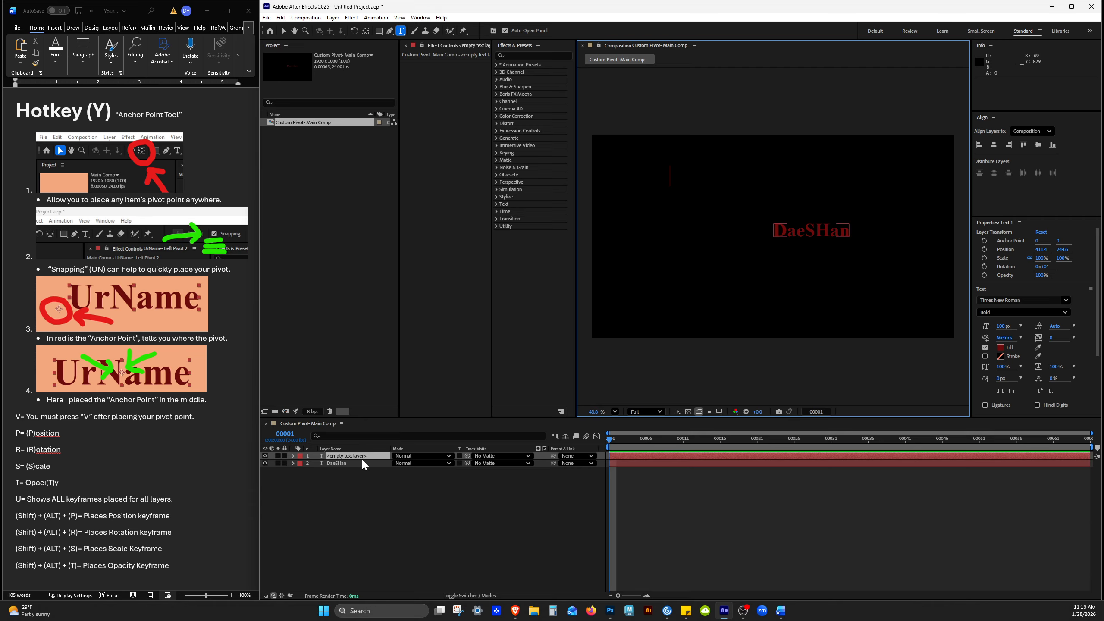
pyautogui.click(349, 461)
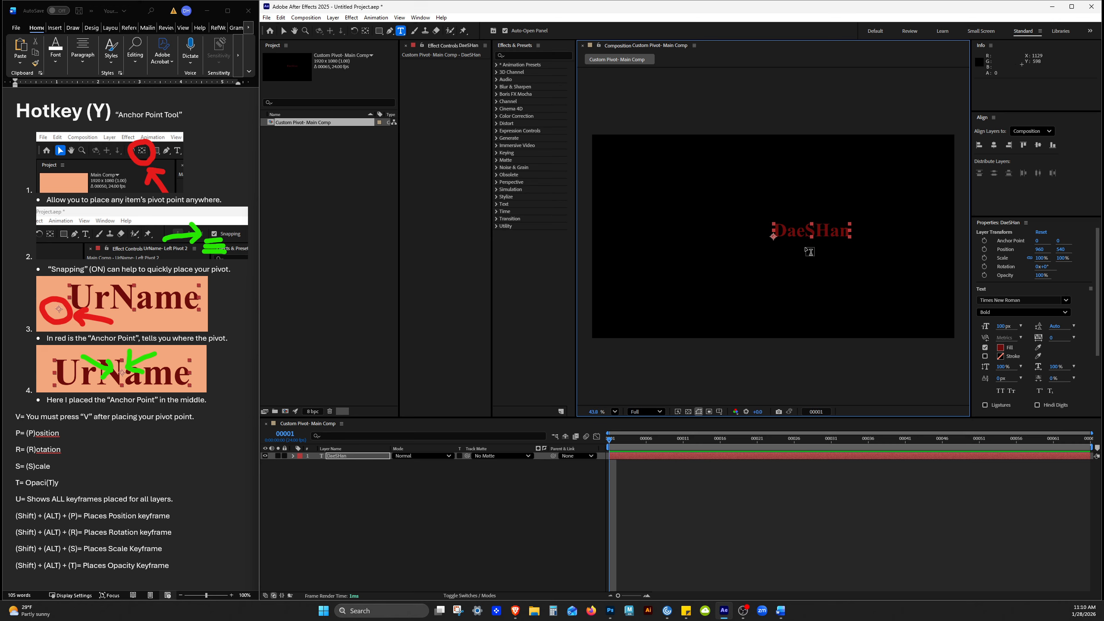
# Step: Activate the Selection tool and highlight the Word note about using V after placing the pivot point
pyautogui.click(283, 30)
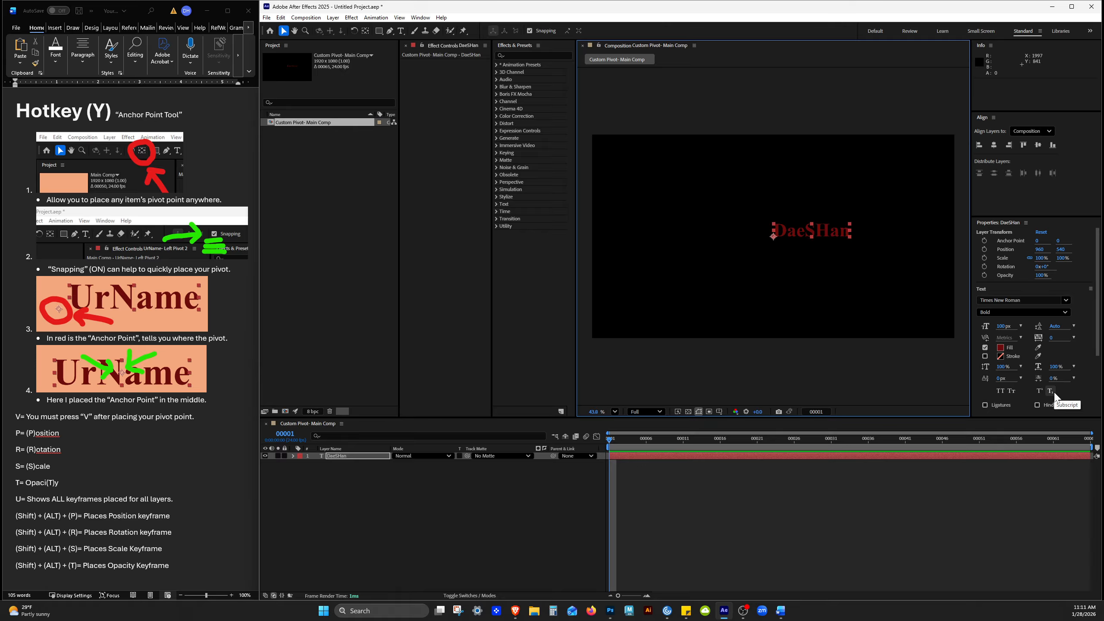
pyautogui.moveTo(888, 274); pyautogui.dragTo(890, 275)
pyautogui.press('v')
pyautogui.click(42, 517)
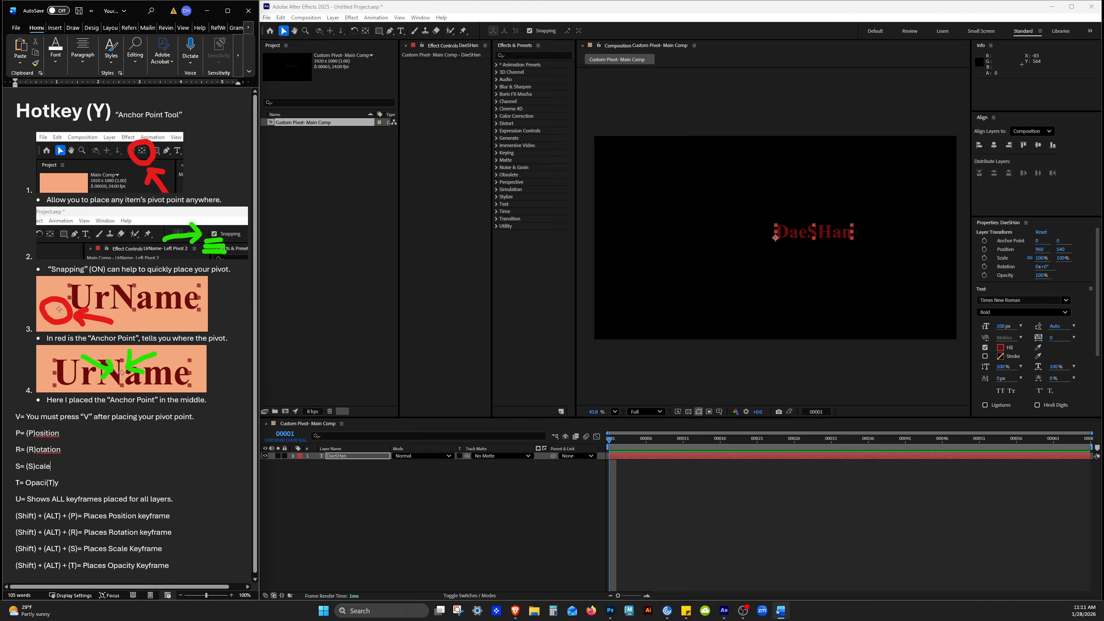
pyautogui.tripleClick(26, 417)
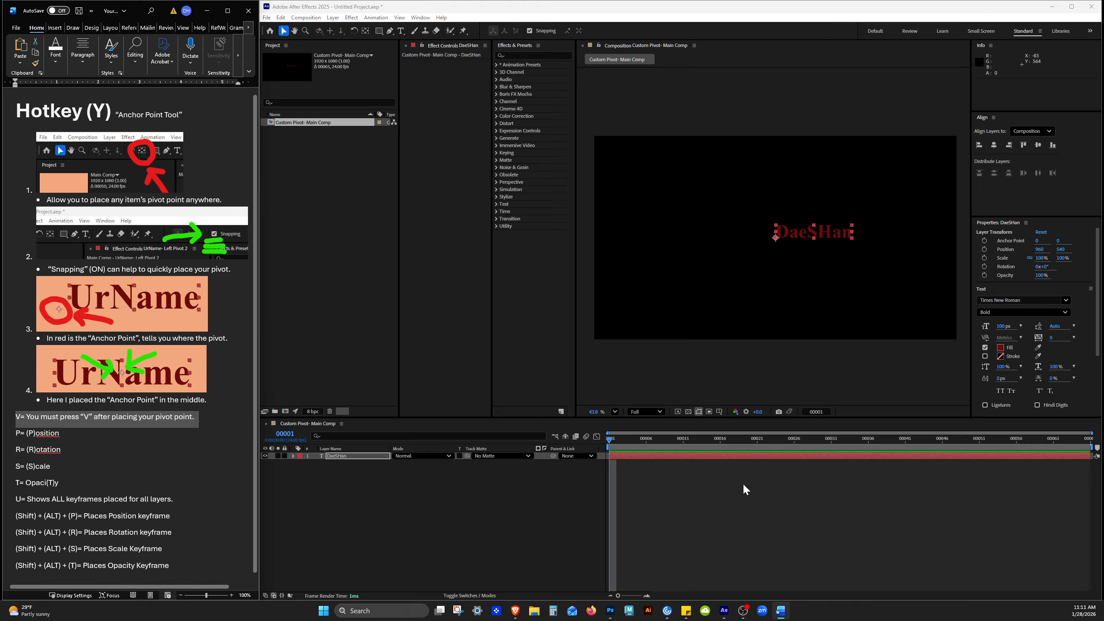
# Step: Move the text layer's anchor point well above and left of the text, to about 516, 146, and return to the Selection tool
pyautogui.click(801, 216)
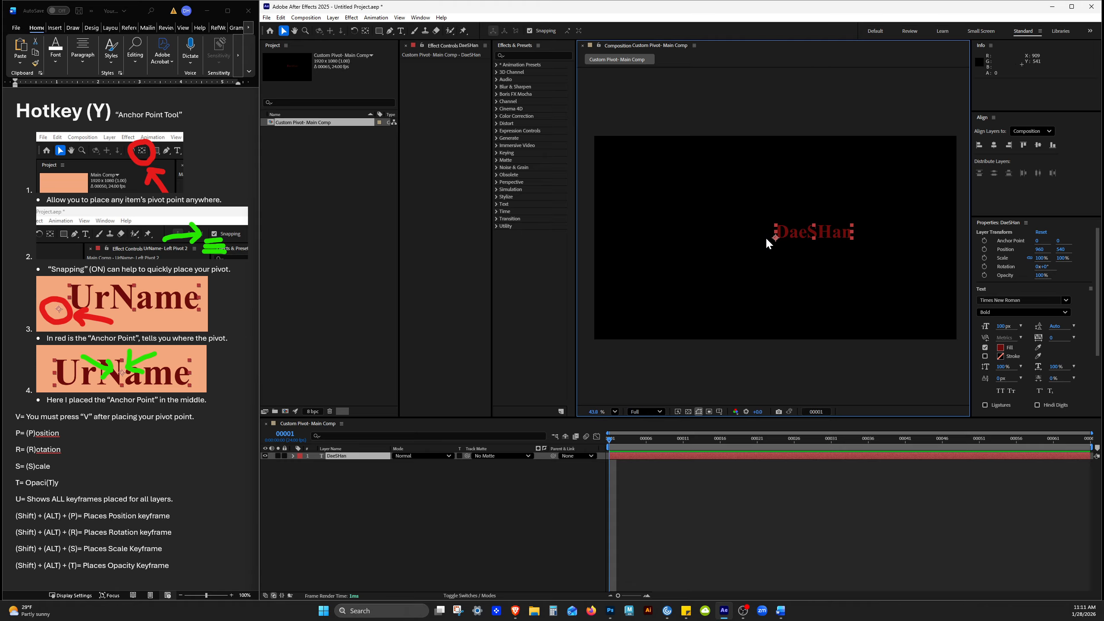
pyautogui.scroll(3, 765, 236)
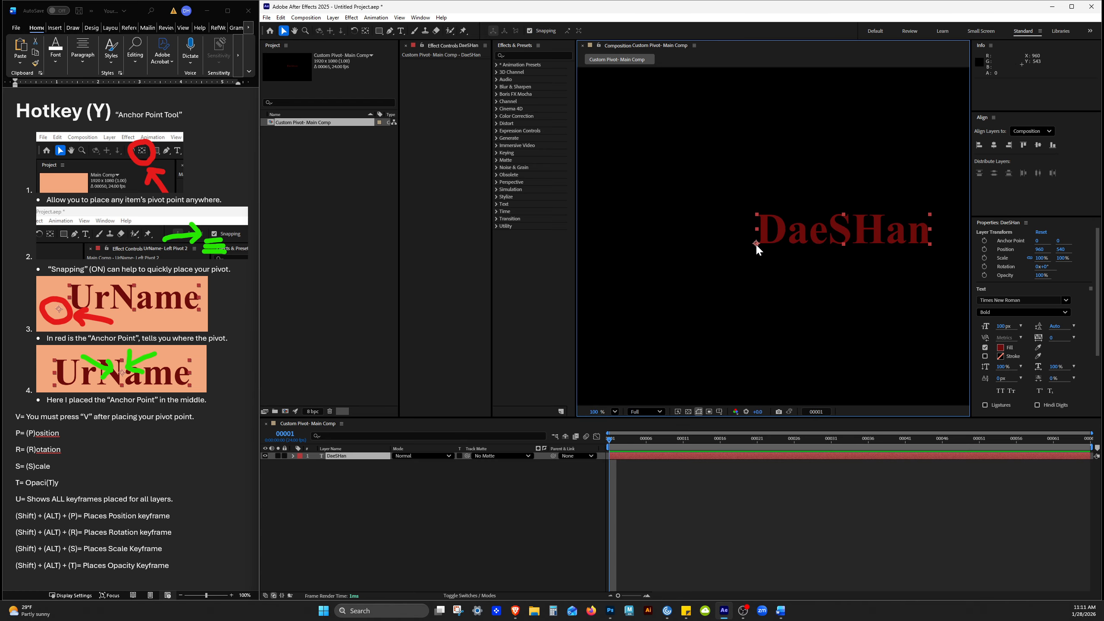
pyautogui.scroll(-2, 755, 243)
pyautogui.press('y')
pyautogui.moveTo(760, 245); pyautogui.dragTo(723, 146)
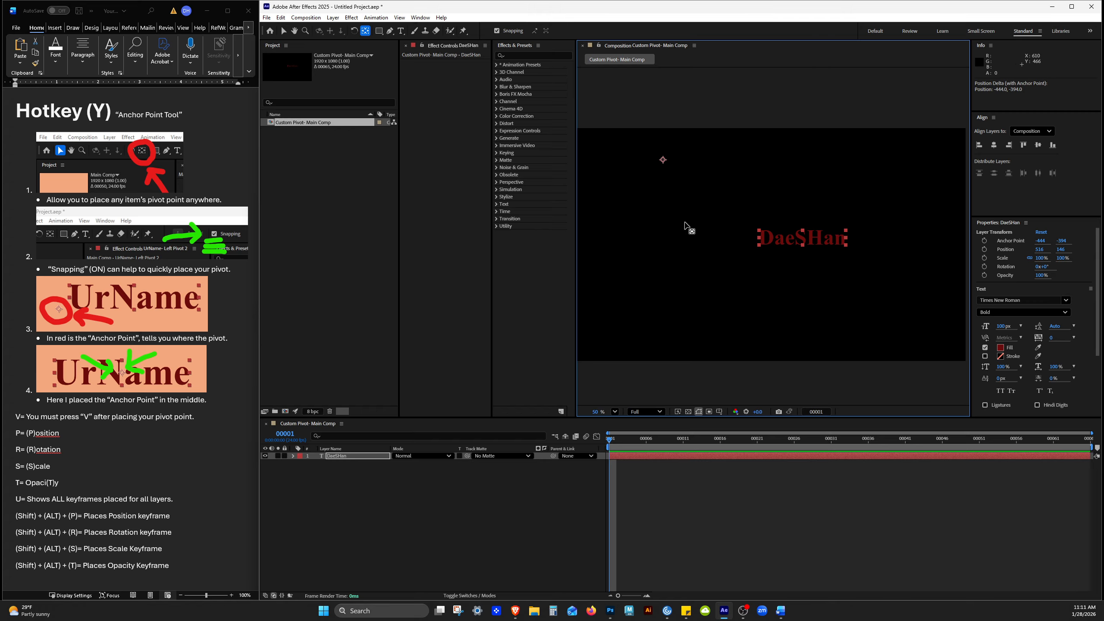
pyautogui.press('v')
pyautogui.scroll(-2, 726, 236)
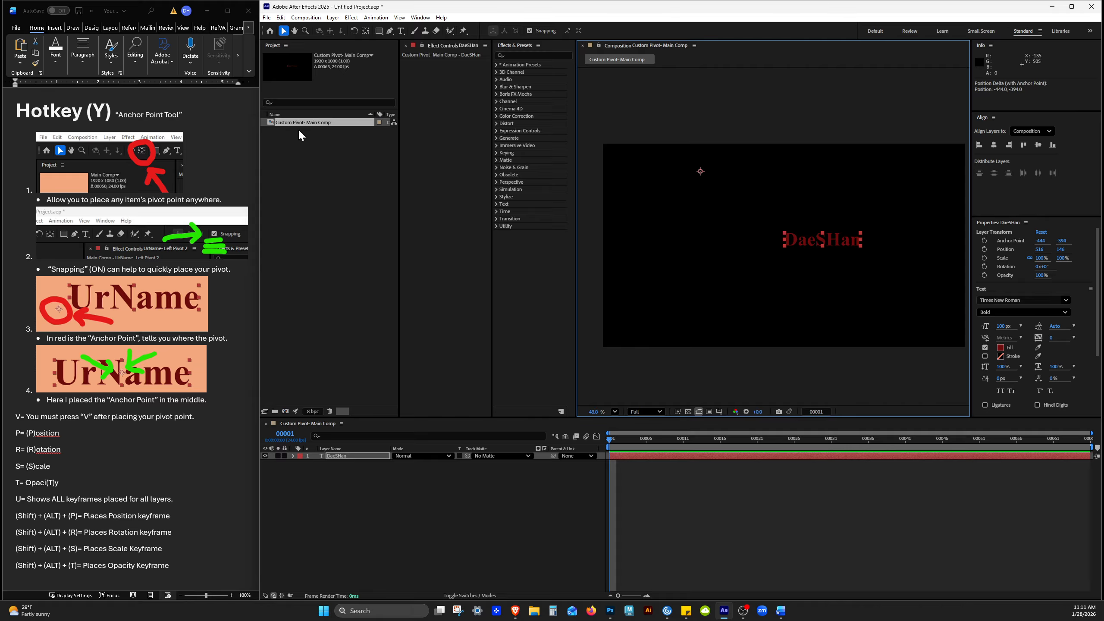
# Step: Highlight the pivot-placement note in Word and move the layer's anchor point to just left of the text, at about 708, 537
pyautogui.press('y')
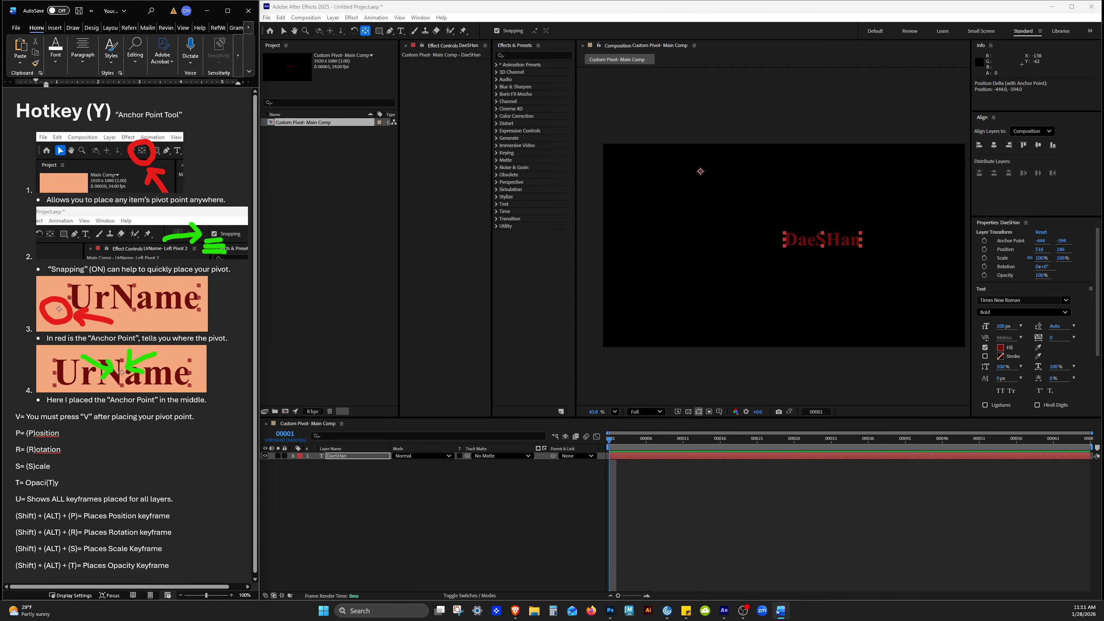
pyautogui.tripleClick(70, 202)
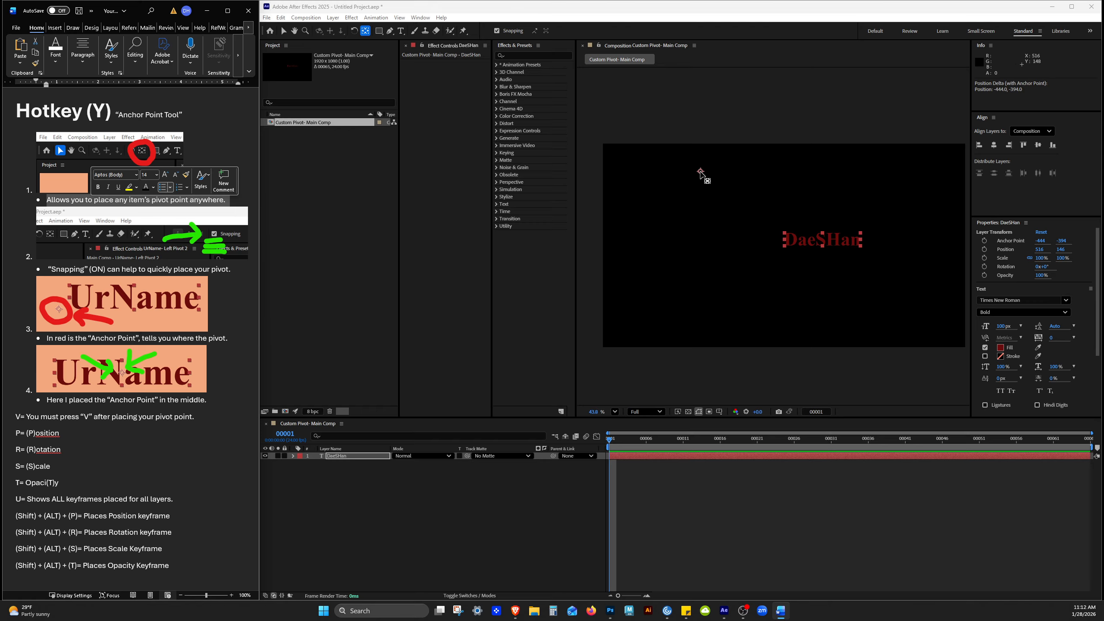
pyautogui.moveTo(701, 172); pyautogui.dragTo(733, 254)
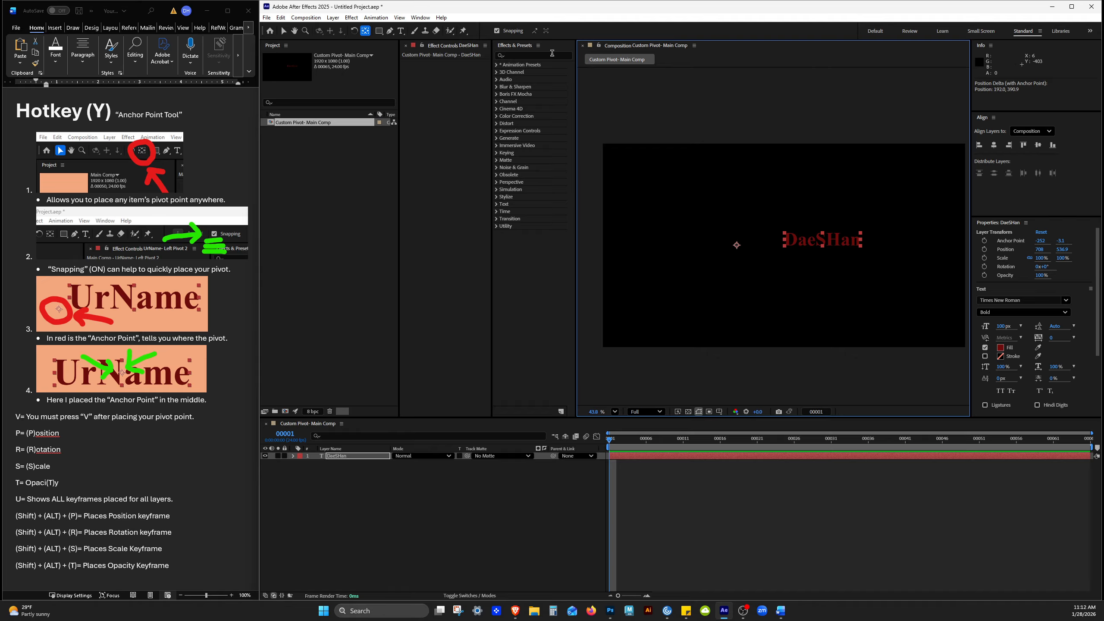
# Step: Move the layer's anchor point to the middle of the text, return to the Selection tool, and center the layer horizontally in the composition
pyautogui.moveTo(736, 245); pyautogui.dragTo(826, 240)
pyautogui.press('v')
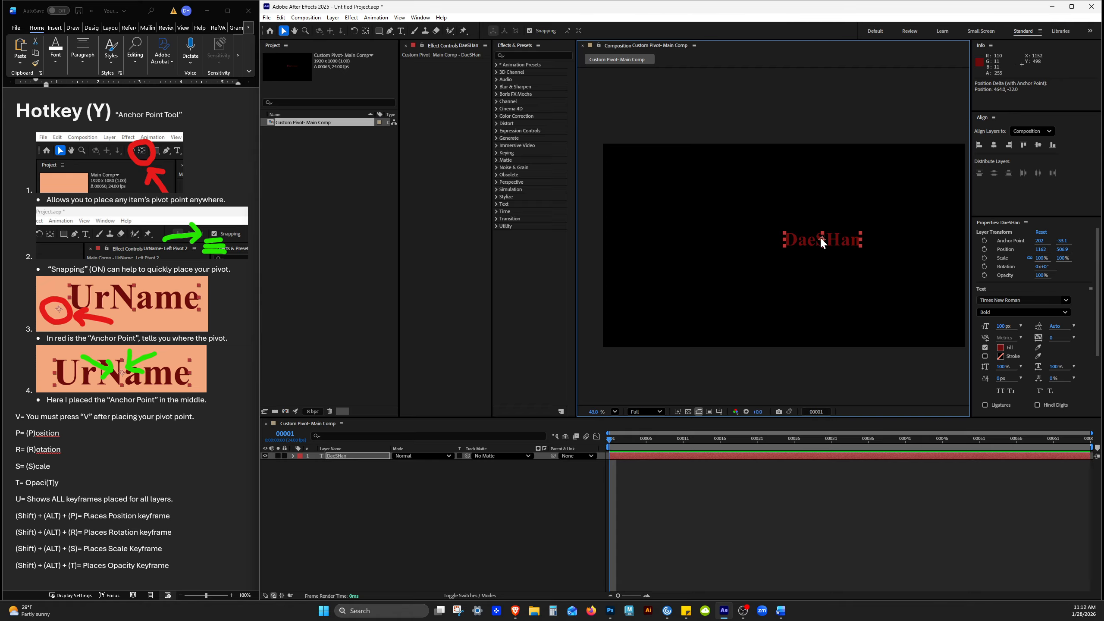
pyautogui.moveTo(847, 247)
pyautogui.mouseDown()
pyautogui.moveTo(836, 204)
pyautogui.moveTo(835, 252)
pyautogui.moveTo(845, 251)
pyautogui.mouseUp()
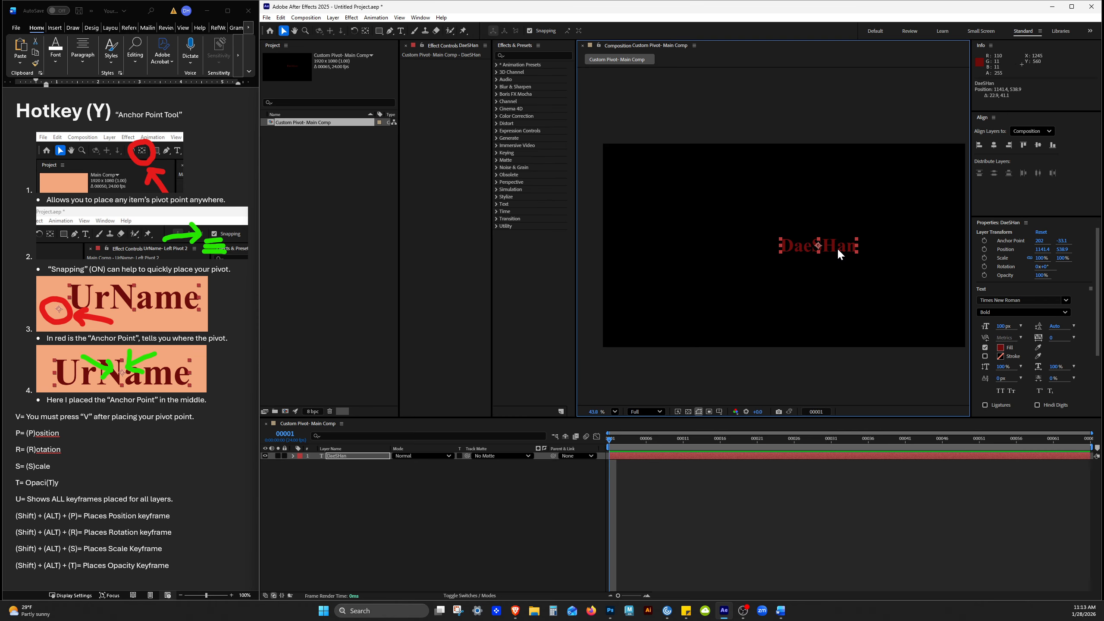
pyautogui.click(338, 457)
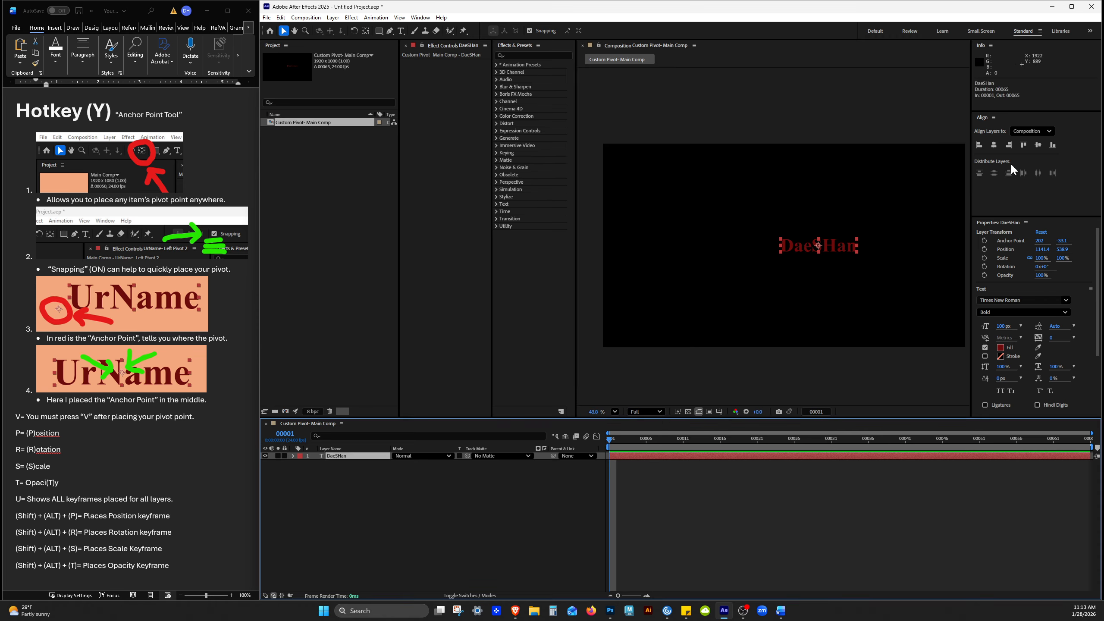
pyautogui.click(994, 146)
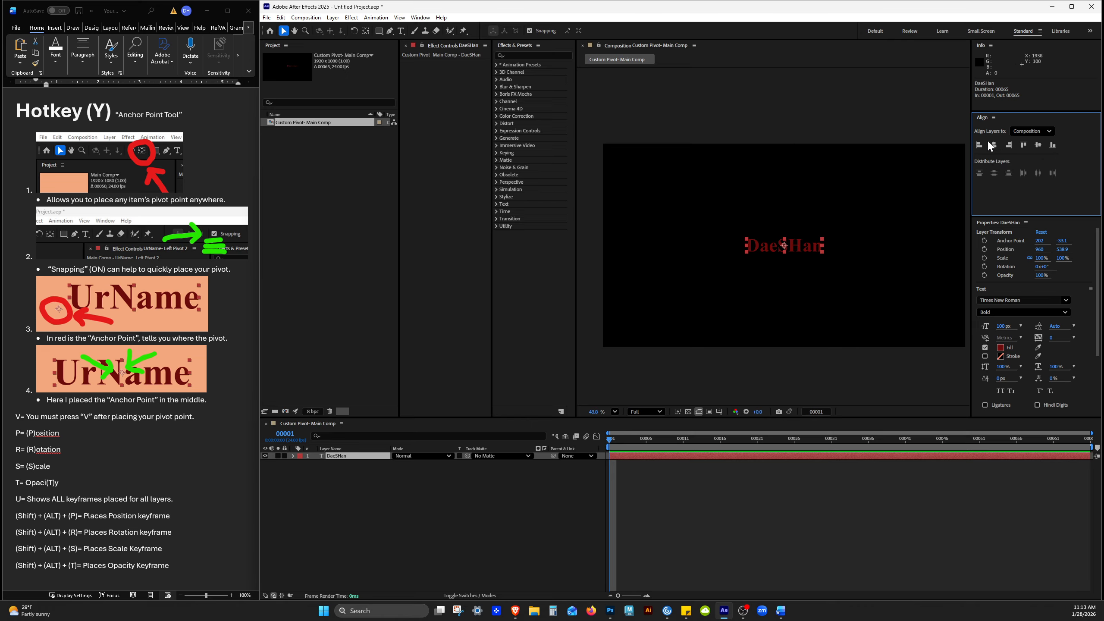
# Step: Move the text layer near the composition's left edge, to about 242, 539, and deselect it
pyautogui.click(801, 248)
pyautogui.moveTo(802, 248); pyautogui.dragTo(665, 251)
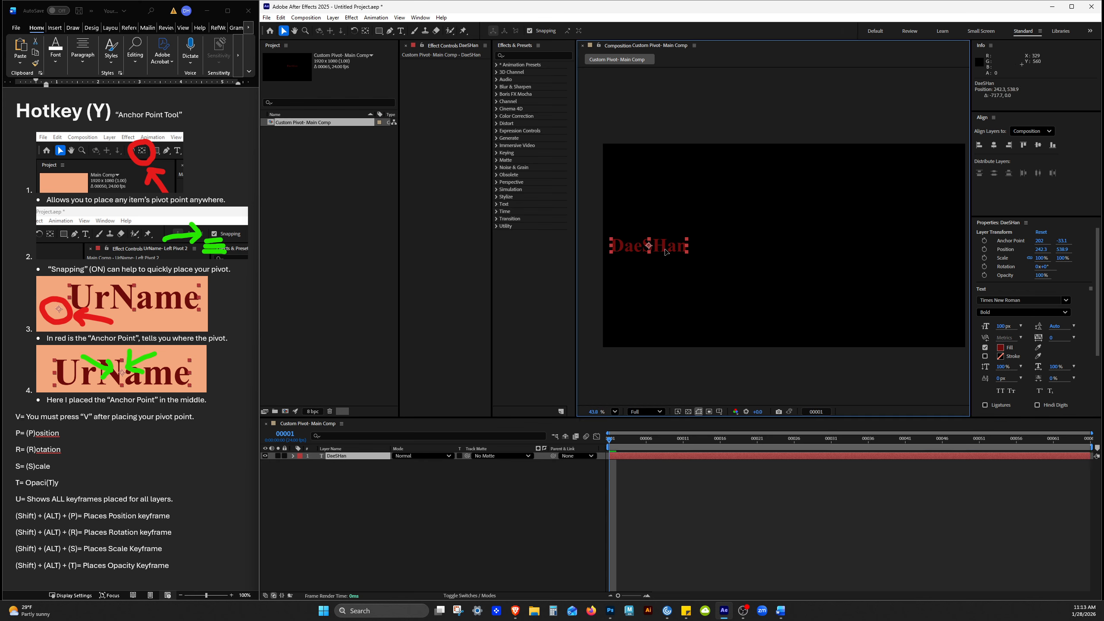
pyautogui.click(817, 515)
pyautogui.click(674, 246)
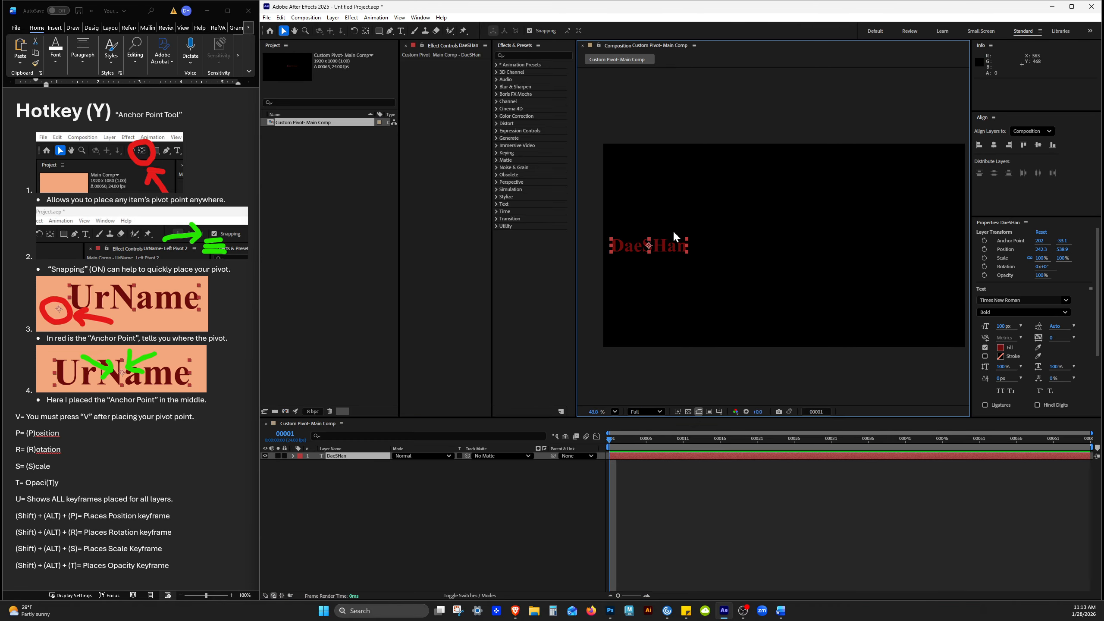
pyautogui.click(507, 500)
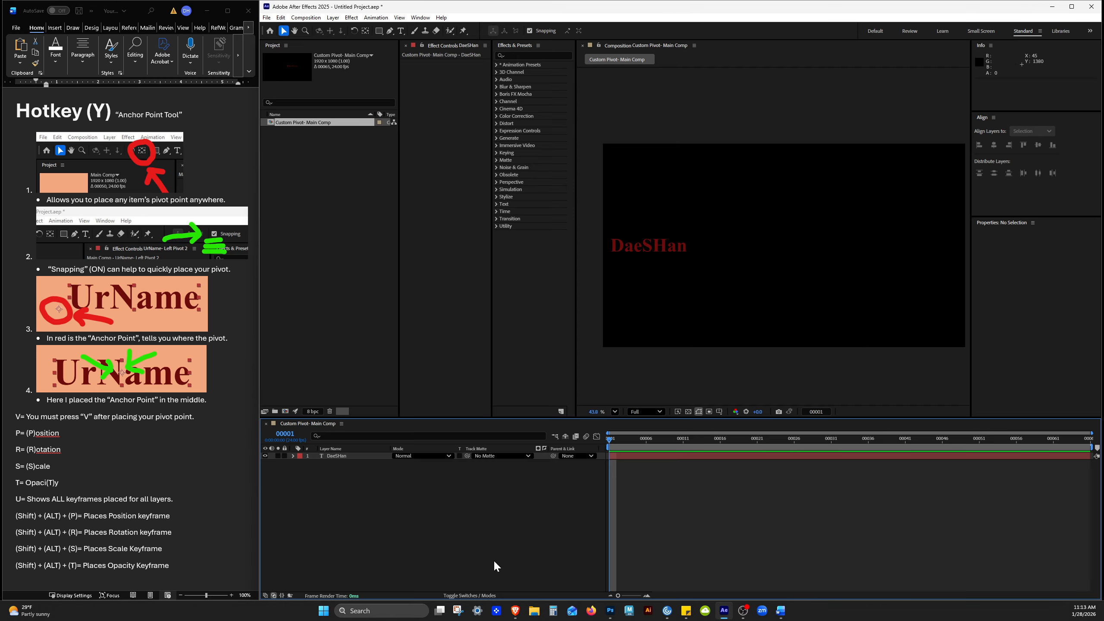
# Step: Rename the text layer by adding "- Middle Pivot" after the first name
pyautogui.click(355, 456)
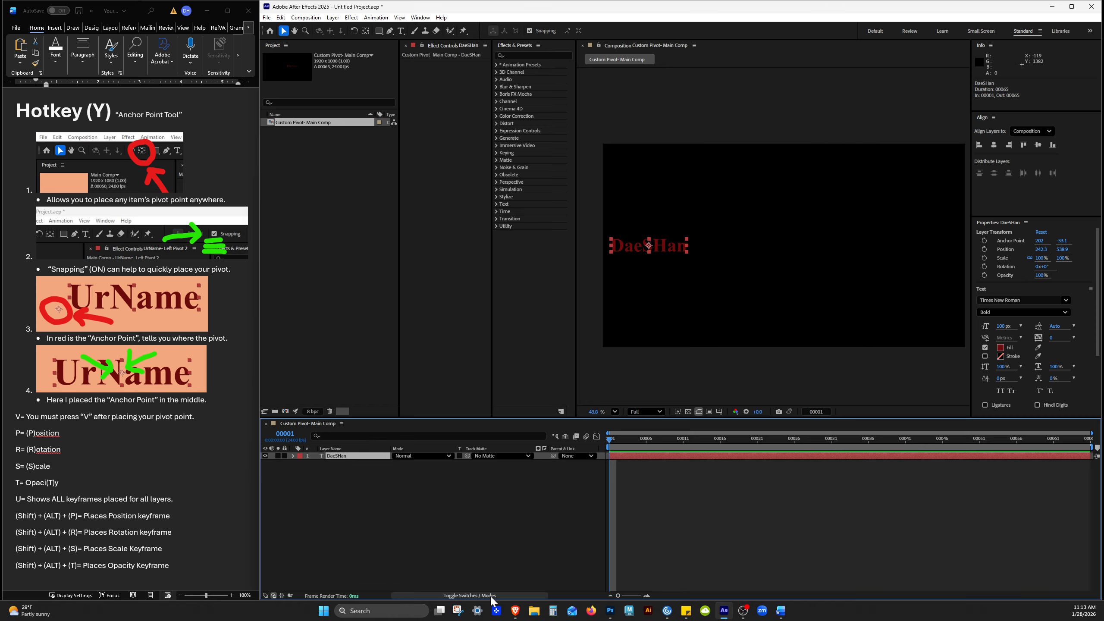
pyautogui.click(475, 599)
pyautogui.click(450, 601)
pyautogui.click(448, 600)
pyautogui.click(447, 600)
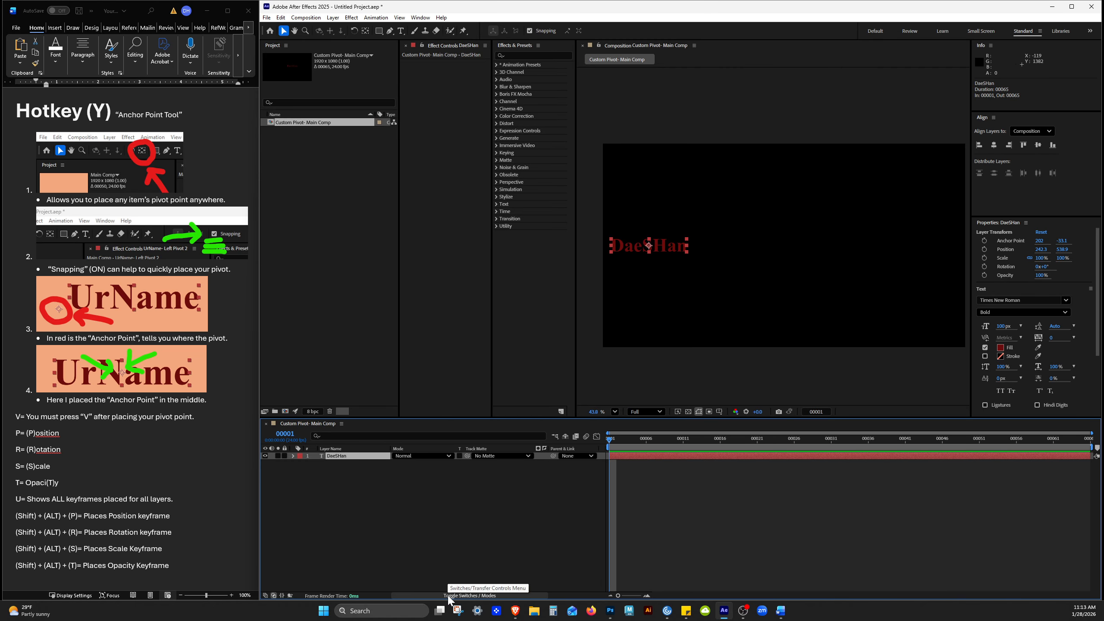
pyautogui.press('Return')
pyautogui.click(359, 455)
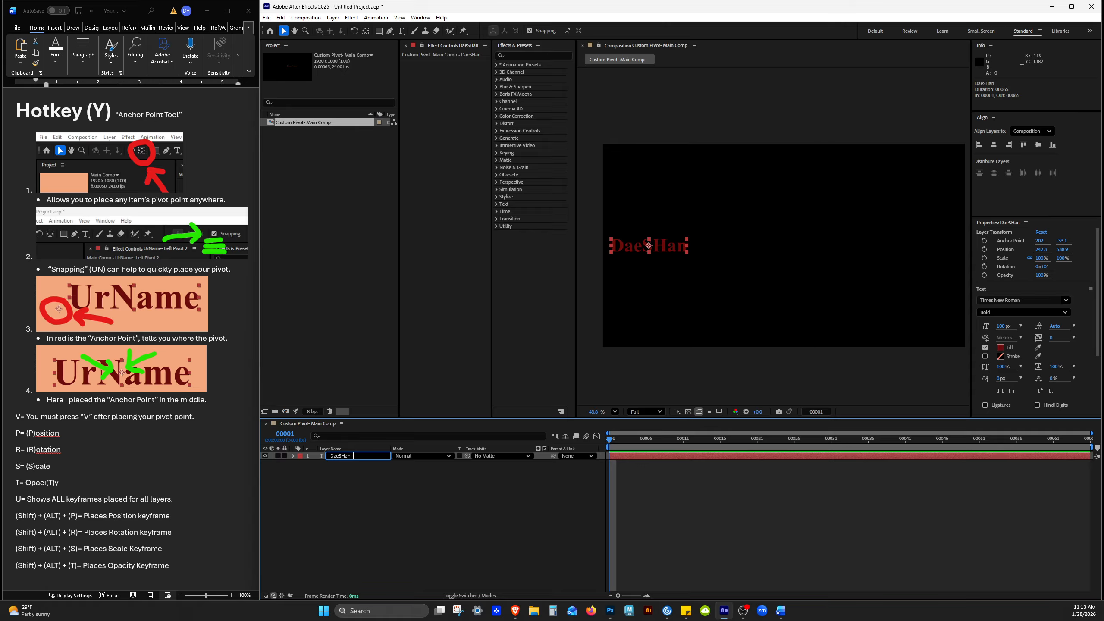
pyautogui.write('Middle Pivot')
pyautogui.press('Return')
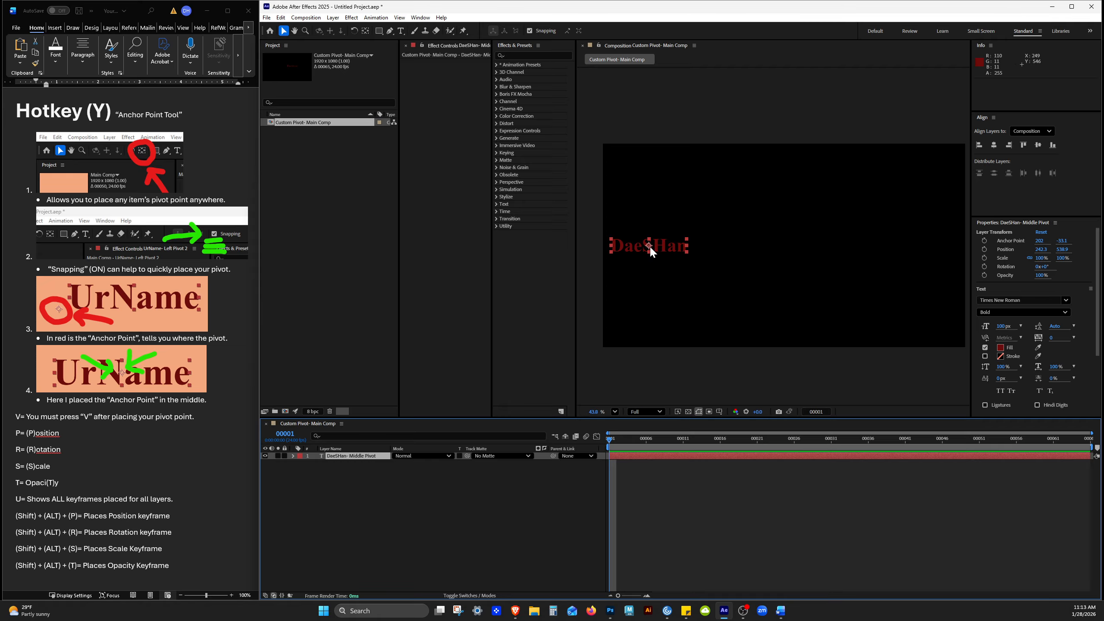
# Step: Duplicate the Middle Pivot text layer and undo the trial move of the copy
pyautogui.click(361, 455)
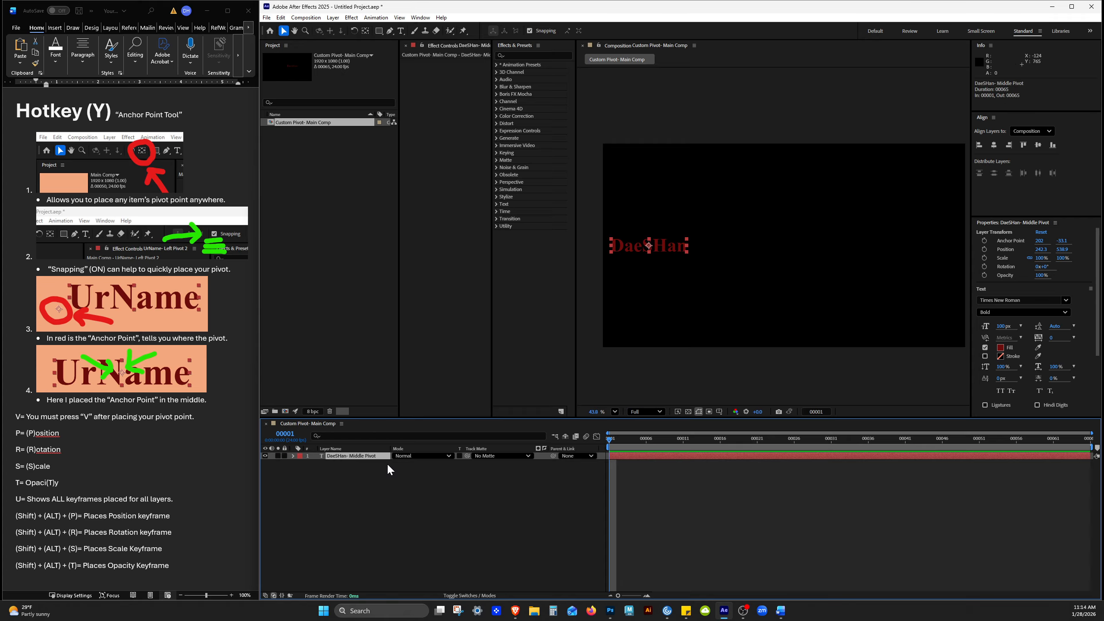
pyautogui.hotkey('ctrl', 'd')
pyautogui.moveTo(665, 247); pyautogui.dragTo(749, 246)
pyautogui.hotkey('ctrl', 'z')
pyautogui.hotkey('ctrl', 'z')
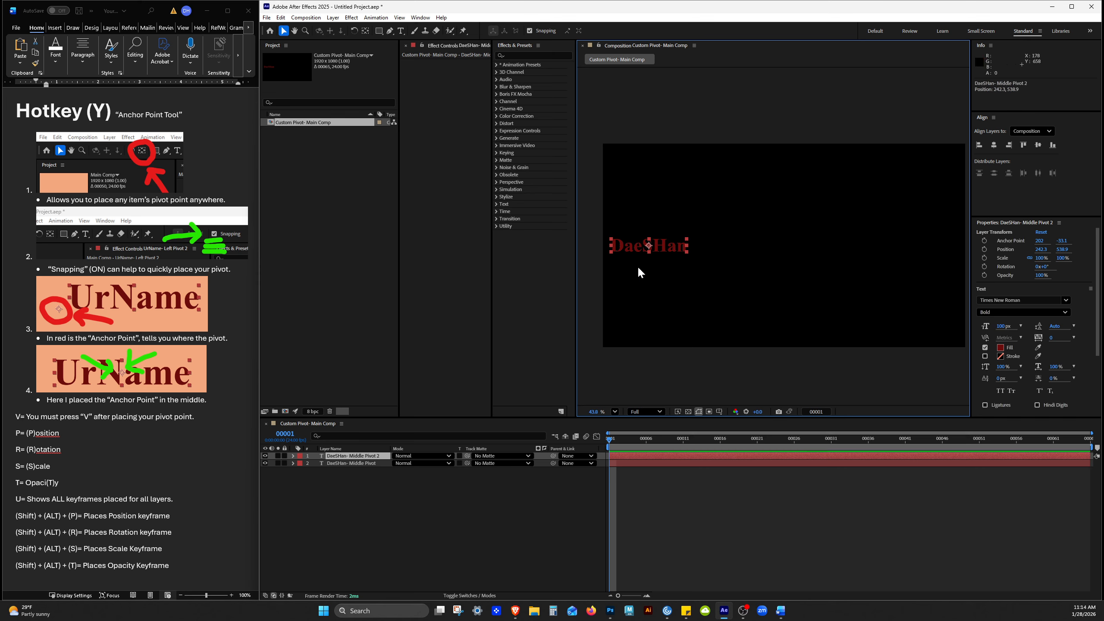
# Step: Move the duplicate straight to the right at the same height and center it horizontally in the composition
pyautogui.moveTo(672, 246); pyautogui.dragTo(785, 258)
pyautogui.click(662, 246)
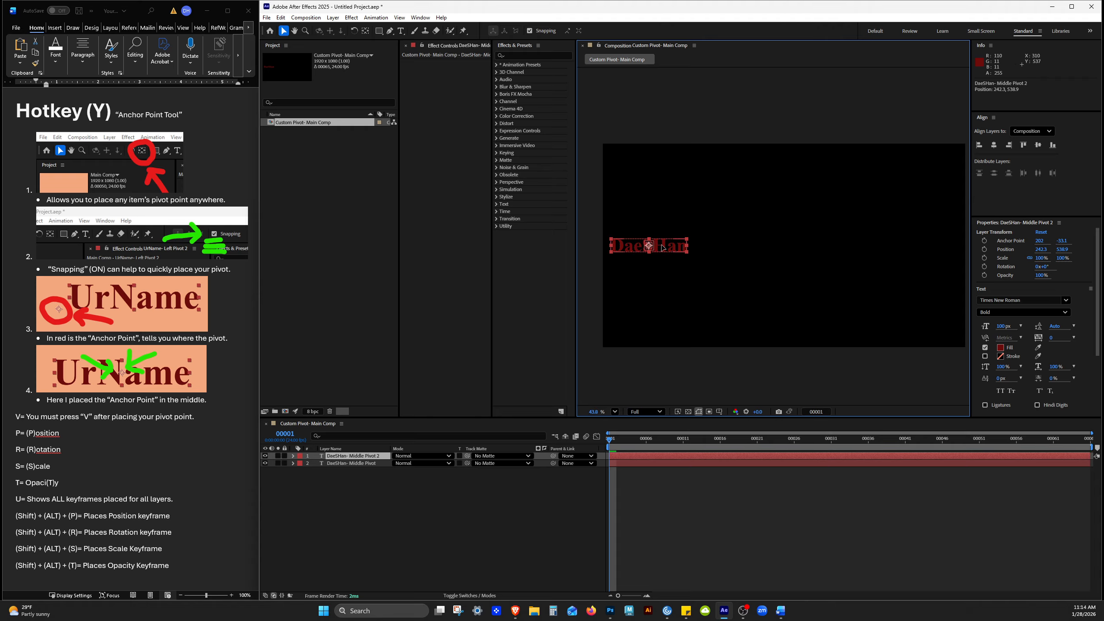
pyautogui.moveTo(661, 247); pyautogui.dragTo(782, 248)
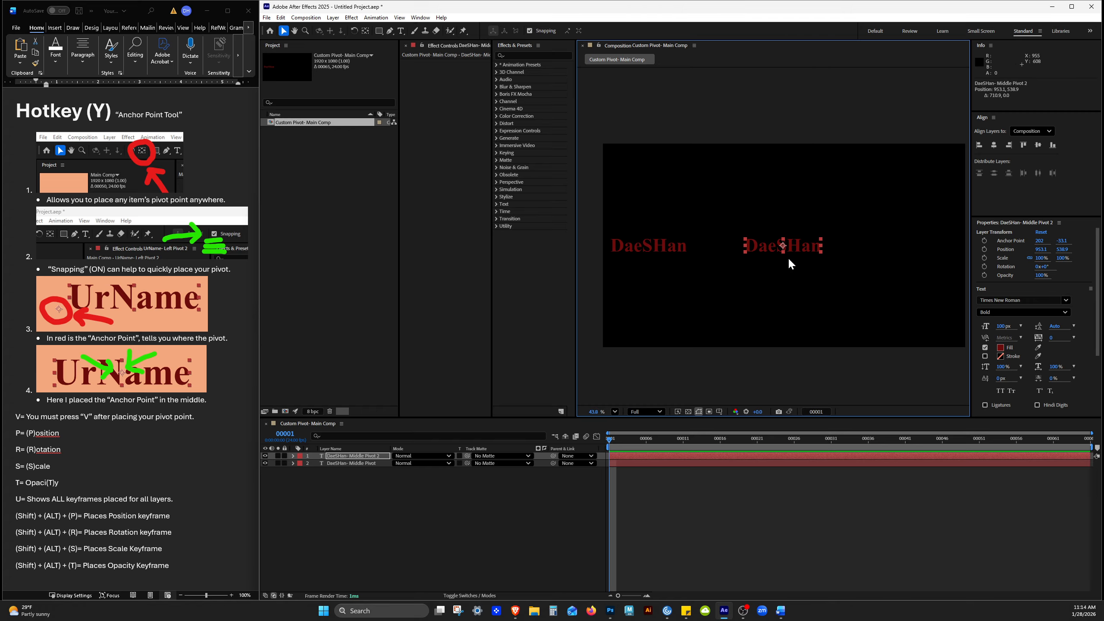
pyautogui.click(994, 145)
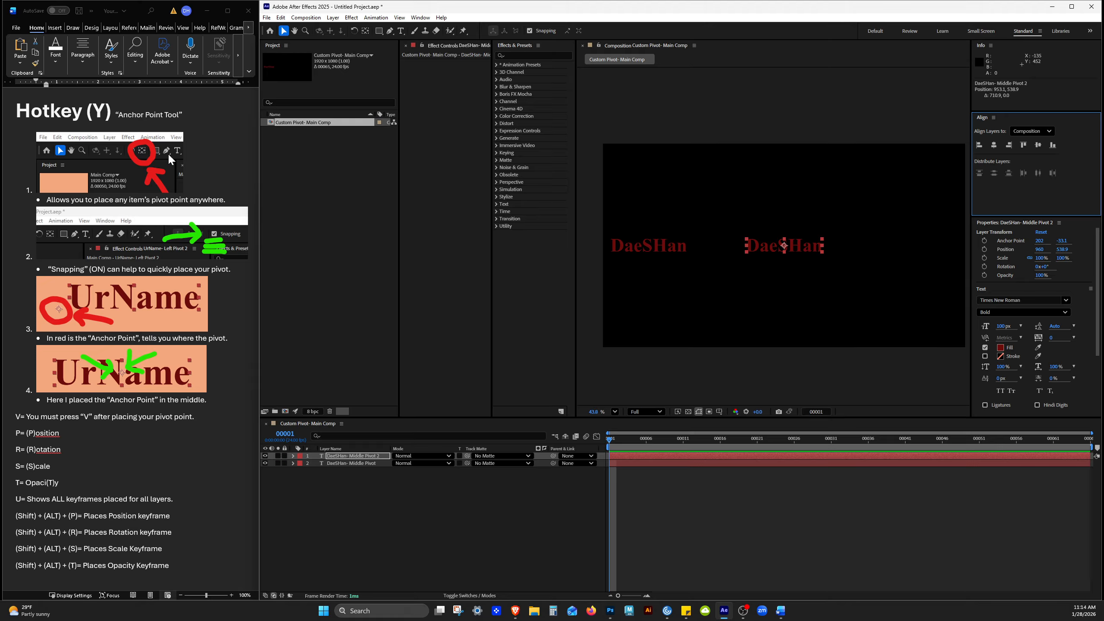
# Step: Place the duplicate's anchor point on the left edge of its text, at about 759, 539, and return to the Selection tool
pyautogui.press('y')
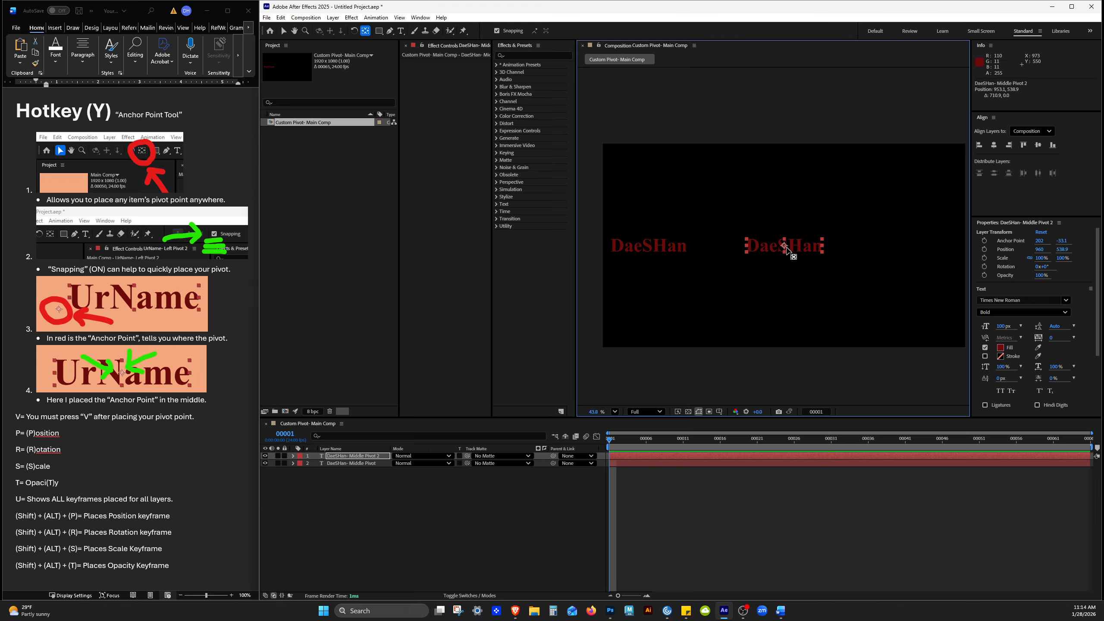
pyautogui.scroll(8, 786, 250)
pyautogui.scroll(-4, 780, 237)
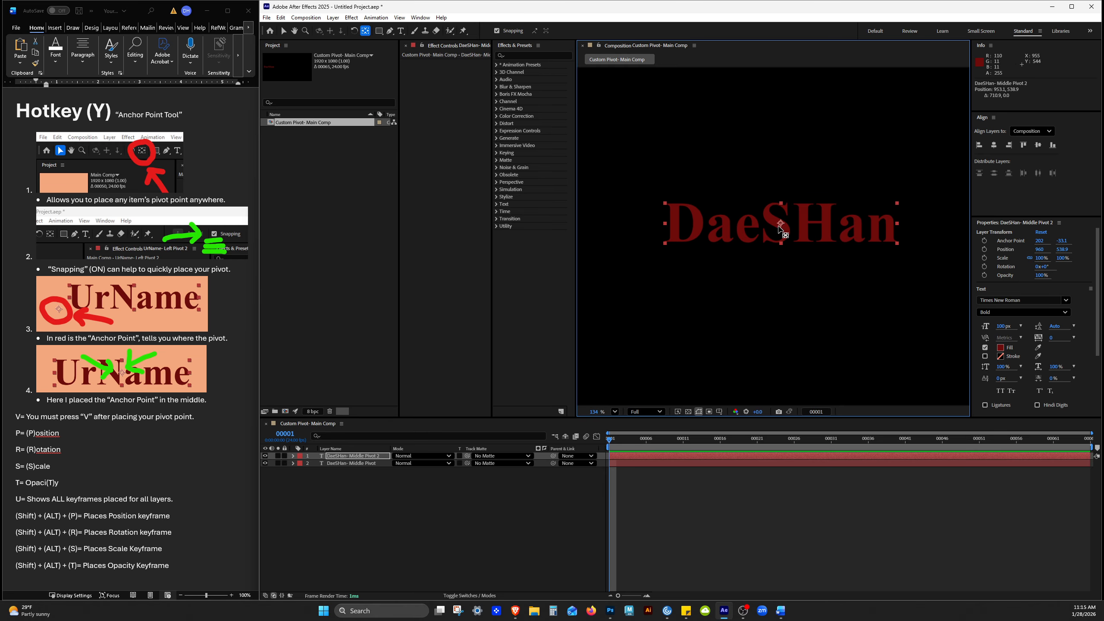
pyautogui.moveTo(779, 226); pyautogui.dragTo(665, 224)
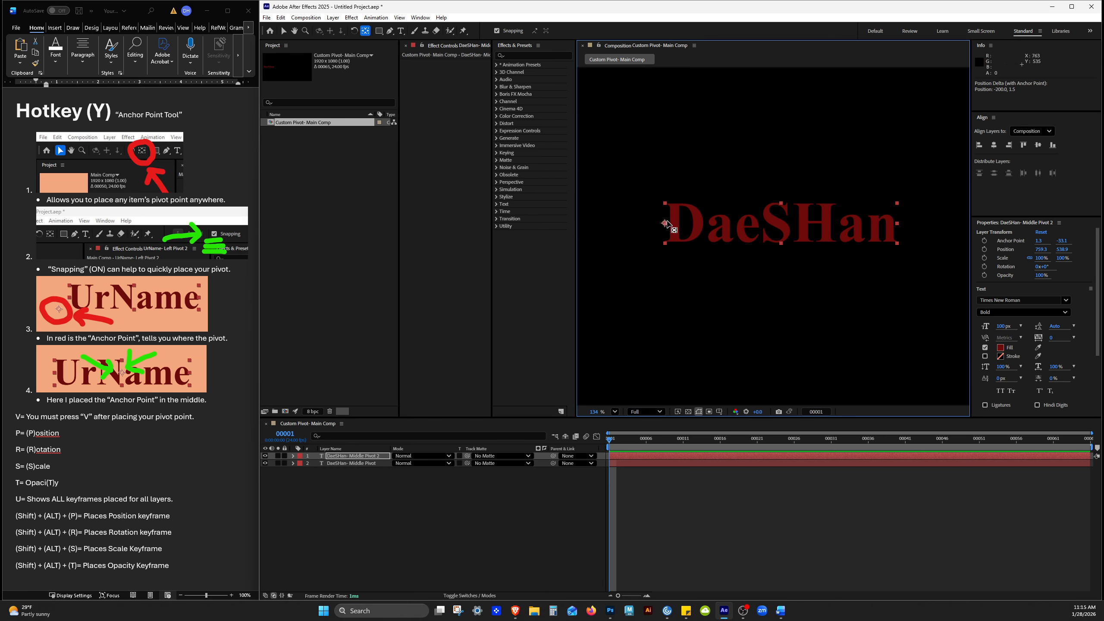
pyautogui.scroll(-5, 821, 292)
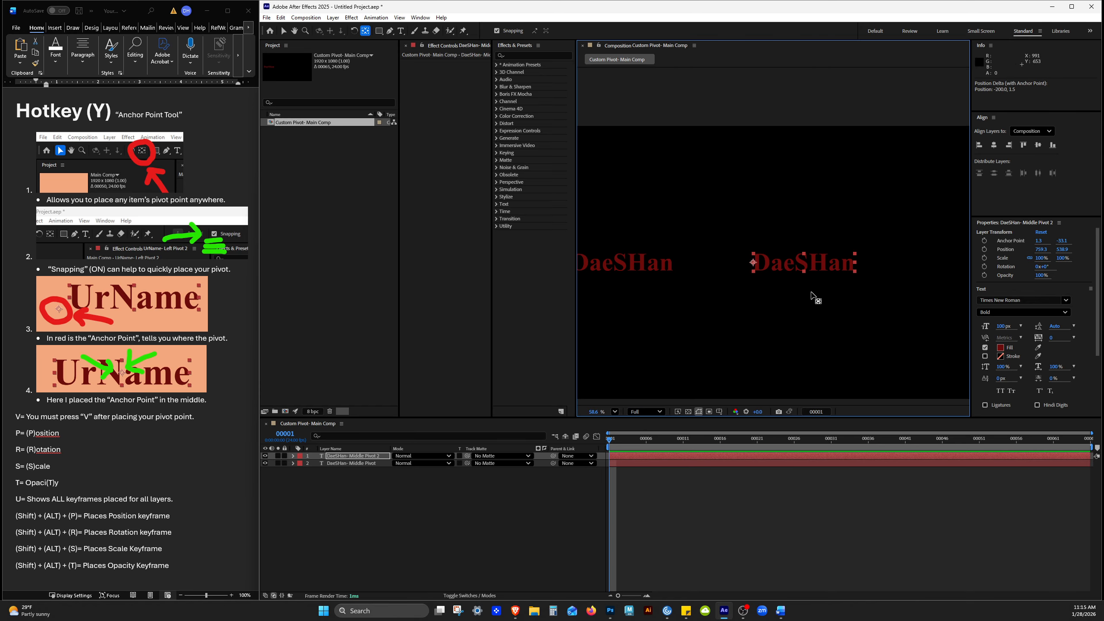
pyautogui.press('h')
pyautogui.moveTo(830, 283)
pyautogui.mouseDown()
pyautogui.moveTo(857, 237)
pyautogui.moveTo(594, 194)
pyautogui.moveTo(587, 261)
pyautogui.moveTo(697, 360)
pyautogui.moveTo(782, 393)
pyautogui.moveTo(825, 279)
pyautogui.mouseUp()
pyautogui.press('y')
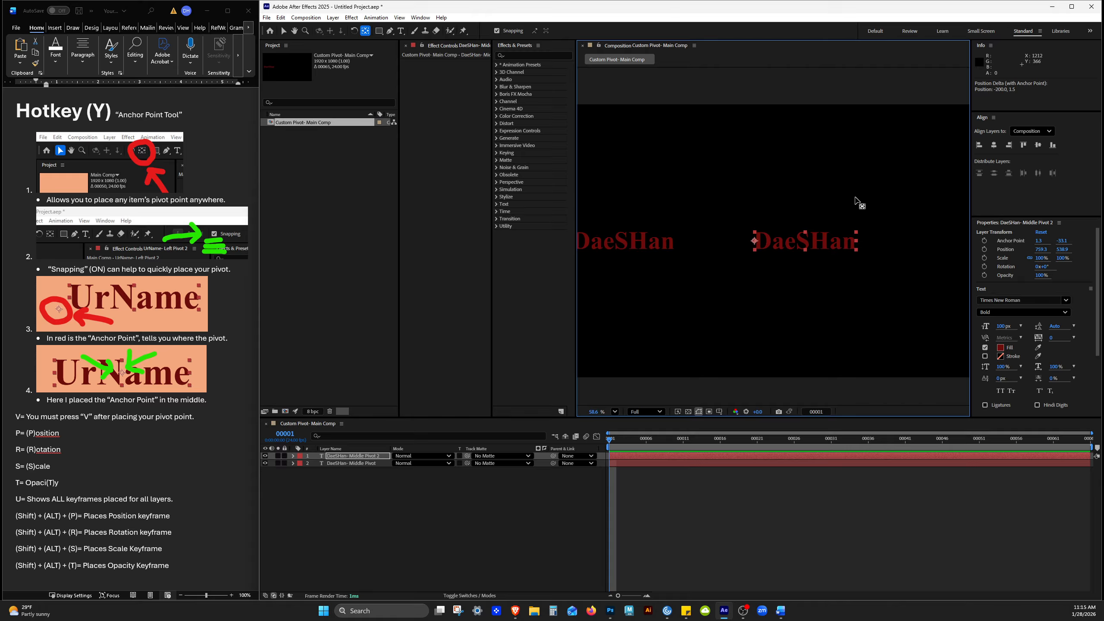
pyautogui.press('v')
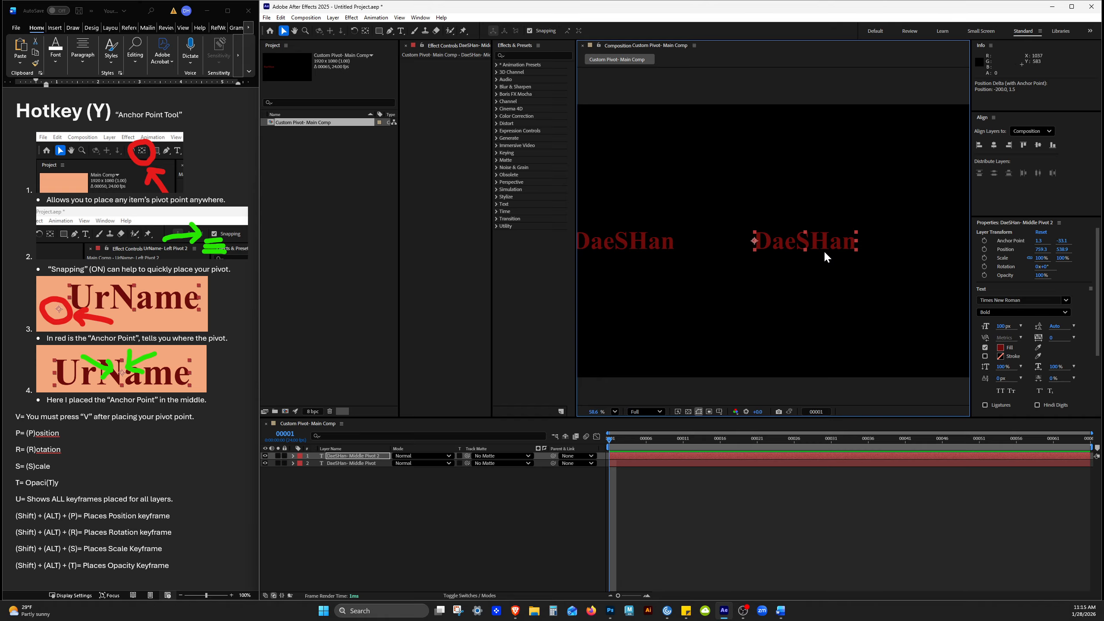
pyautogui.scroll(-1, 807, 239)
pyautogui.moveTo(815, 255)
pyautogui.mouseDown()
pyautogui.moveTo(792, 251)
pyautogui.moveTo(797, 241)
pyautogui.moveTo(828, 224)
pyautogui.moveTo(821, 245)
pyautogui.moveTo(839, 223)
pyautogui.moveTo(816, 272)
pyautogui.moveTo(817, 249)
pyautogui.mouseUp()
pyautogui.scroll(-1, 833, 241)
pyautogui.press('v')
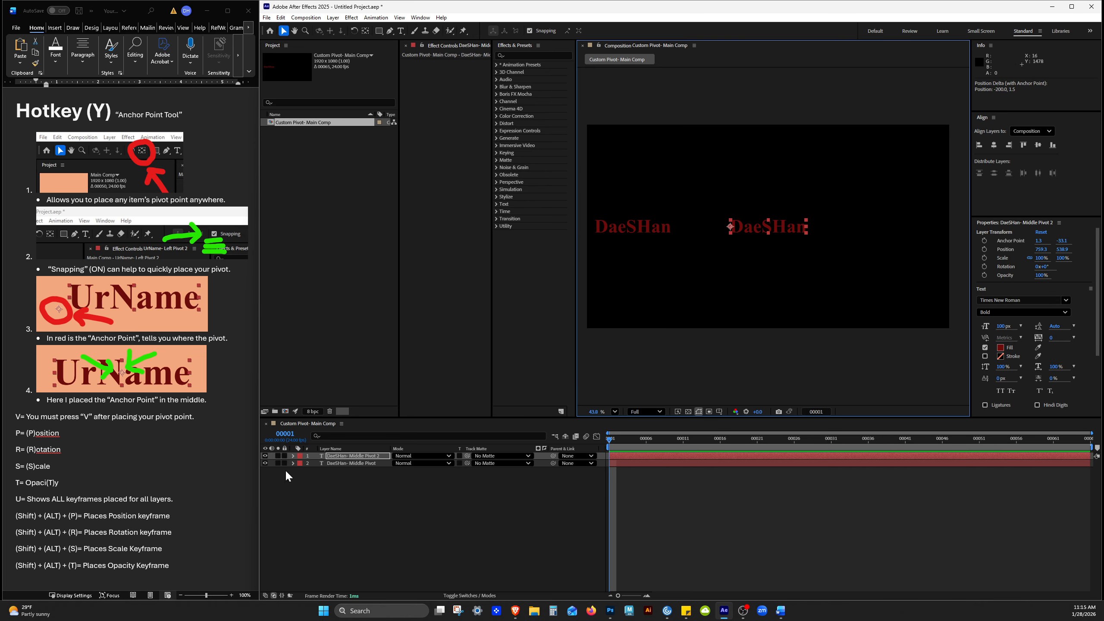
# Step: Rename the duplicated layer, replacing the "Middle Pivot 2" part of its name with "Left Pivot"
pyautogui.click(363, 456)
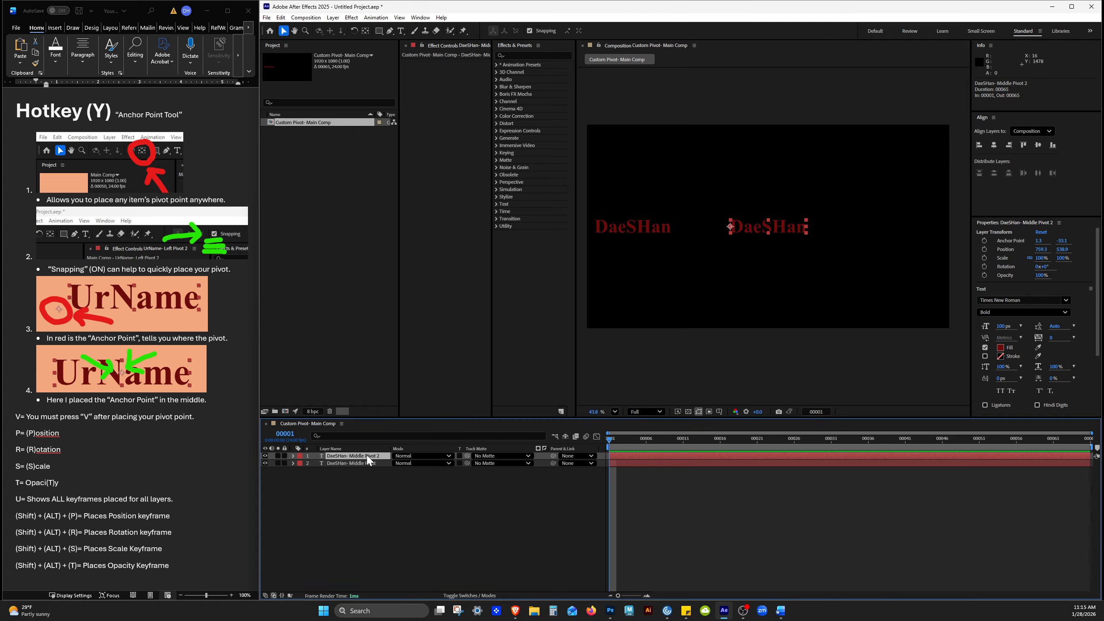
pyautogui.click(366, 455)
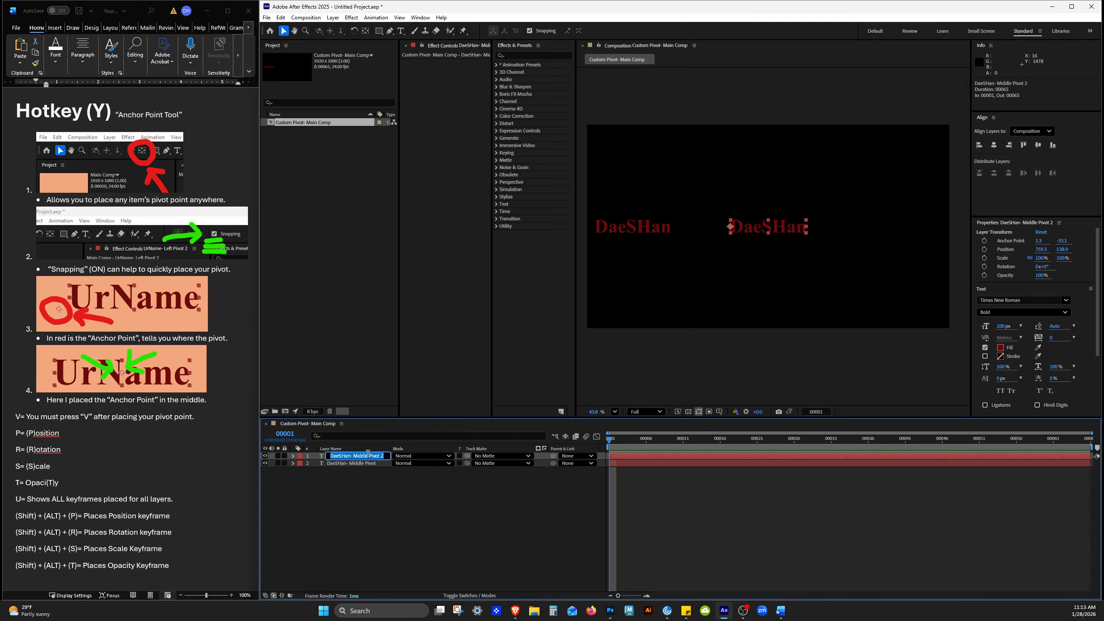
pyautogui.click(384, 456)
pyautogui.moveTo(357, 455); pyautogui.dragTo(389, 458)
pyautogui.press('BackSpace')
pyautogui.press('BackSpace')
pyautogui.write('Left Pivo')
pyautogui.press('Return')
# Step: Duplicate the Left Pivot layer and move the copy straight right, near the composition's right edge, to about 1464, 539
pyautogui.hotkey('ctrl', 'd')
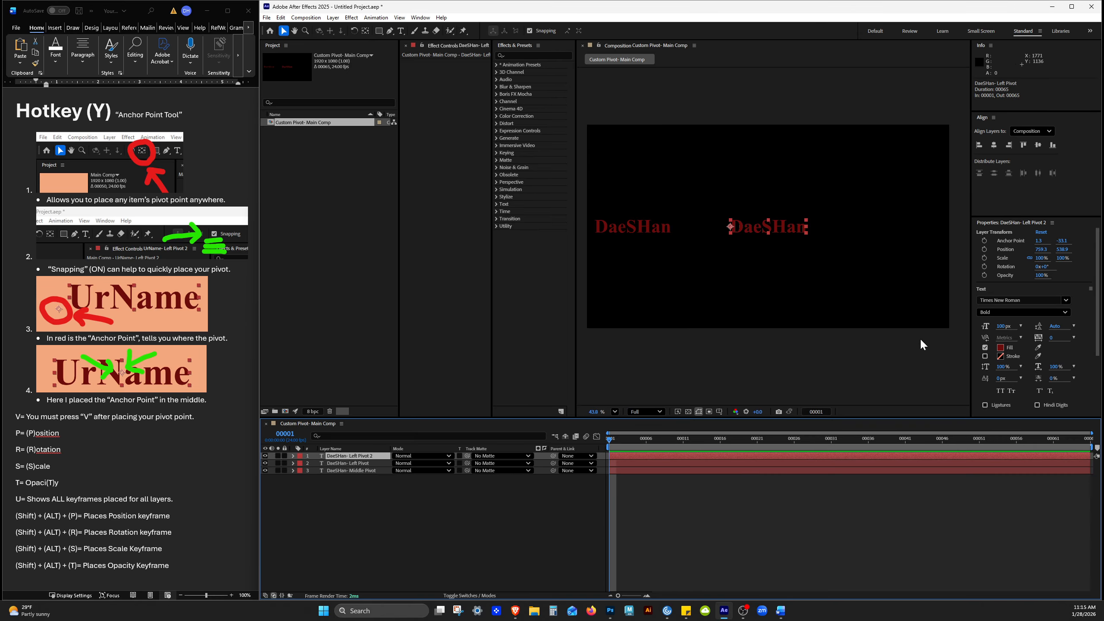
pyautogui.click(786, 228)
pyautogui.click(786, 228)
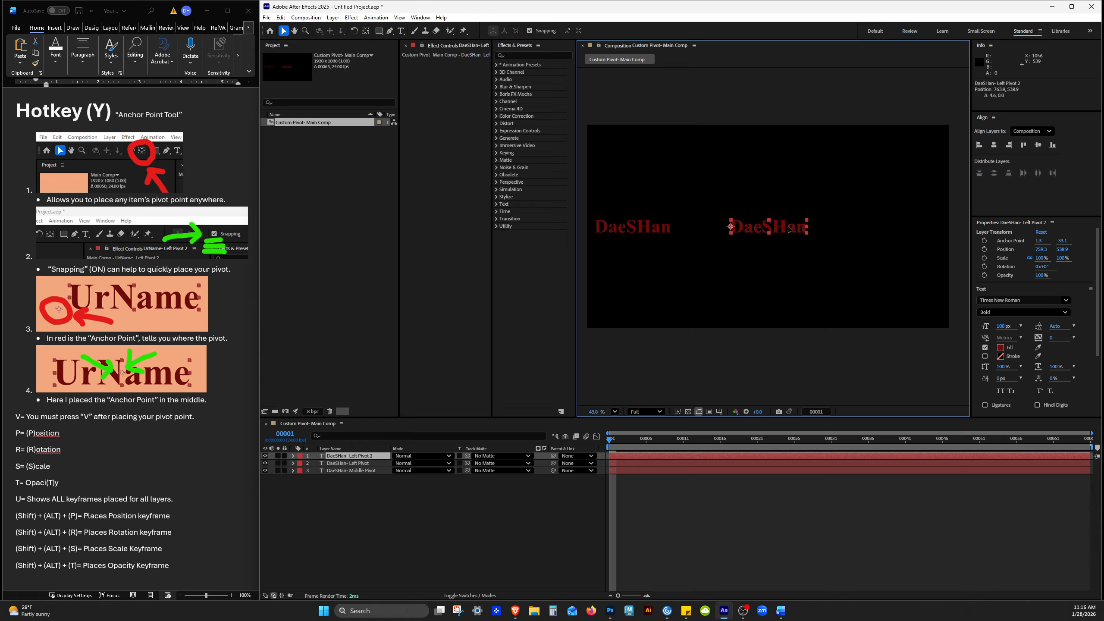
pyautogui.moveTo(787, 230); pyautogui.dragTo(917, 238)
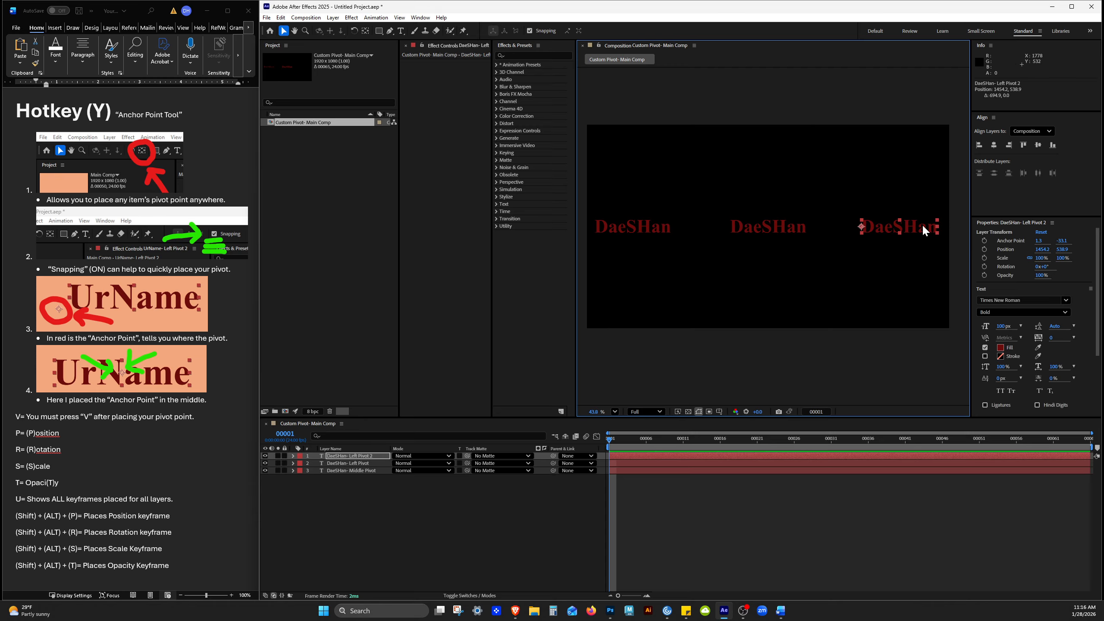
pyautogui.moveTo(923, 226); pyautogui.dragTo(925, 226)
# Step: Place the newest copy's anchor point on the right edge of its text, at about 1865, 539, and return to the Selection tool
pyautogui.press('y')
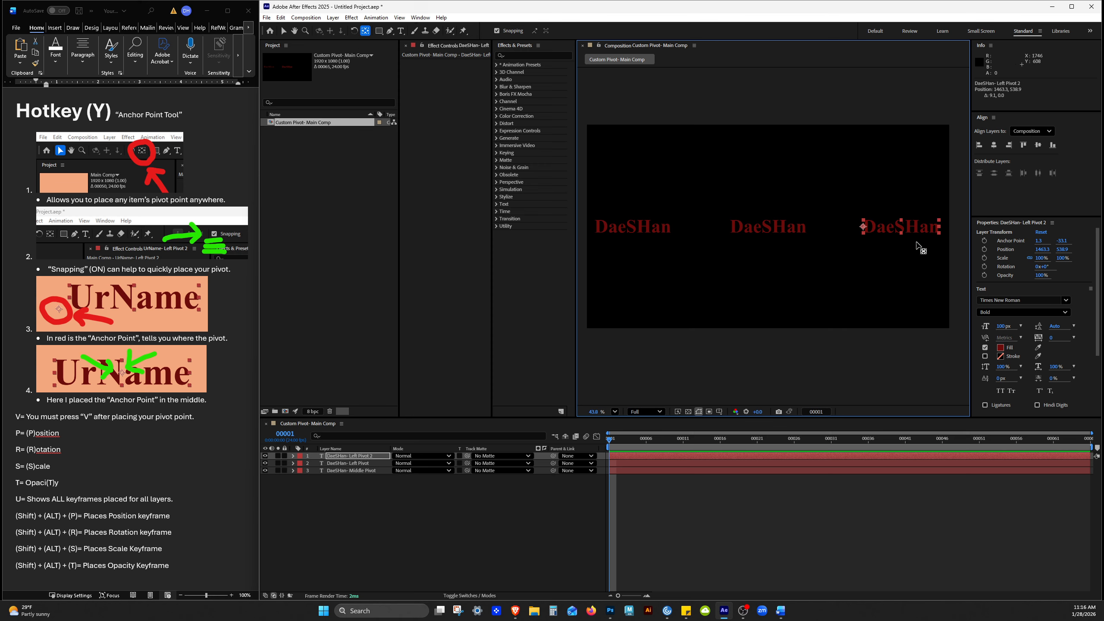
pyautogui.scroll(4, 910, 248)
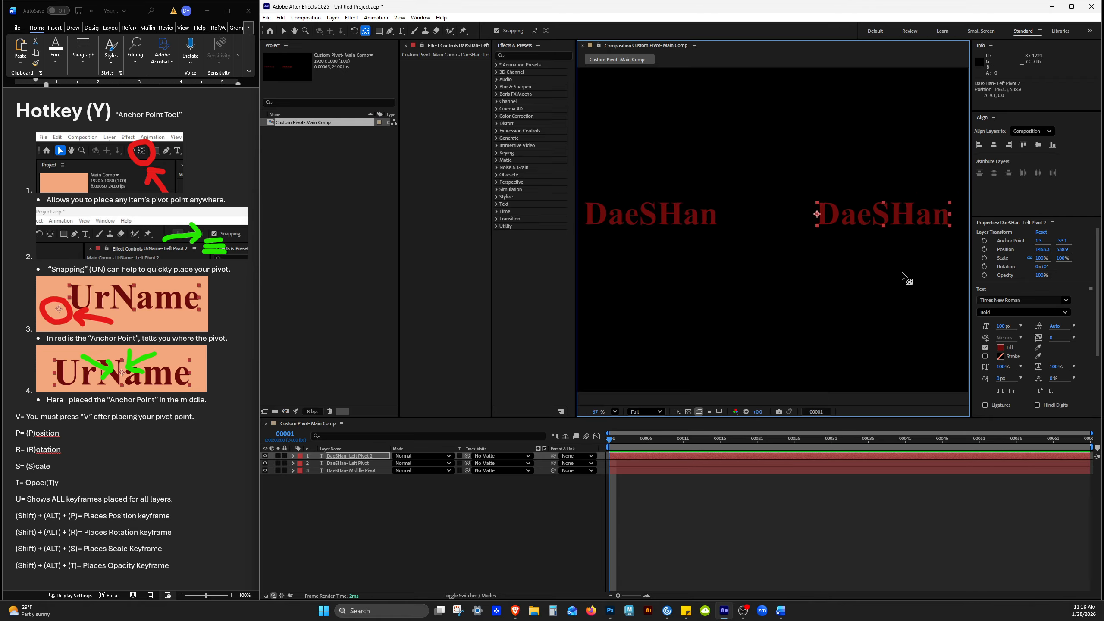
pyautogui.scroll(3, 903, 268)
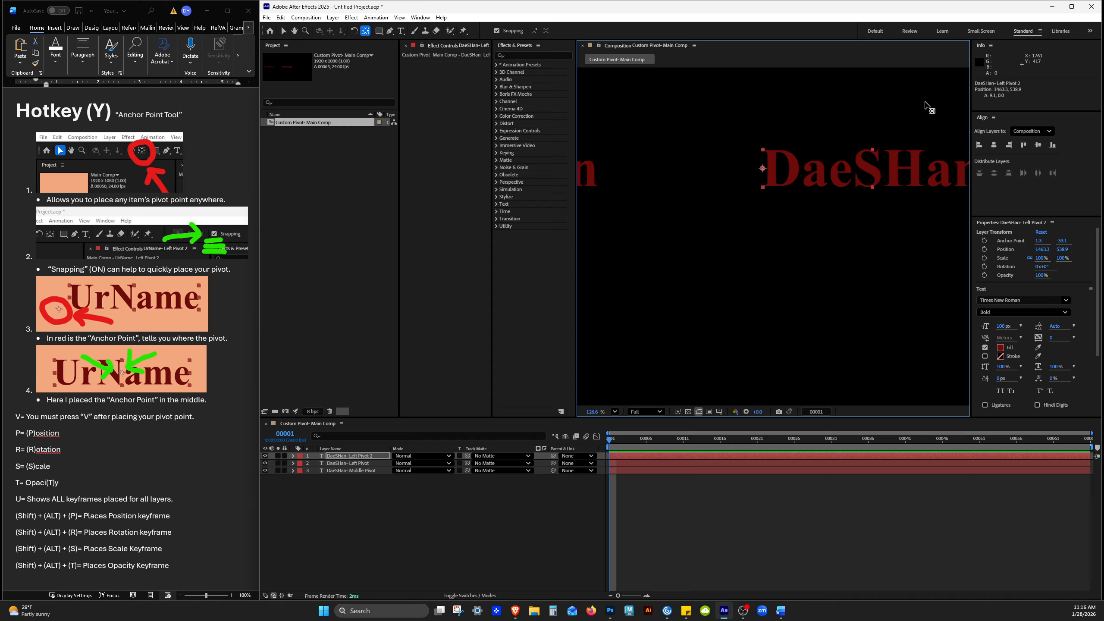
pyautogui.moveTo(776, 191)
pyautogui.mouseDown()
pyautogui.moveTo(643, 343)
pyautogui.moveTo(652, 274)
pyautogui.moveTo(638, 247)
pyautogui.moveTo(857, 251)
pyautogui.mouseUp()
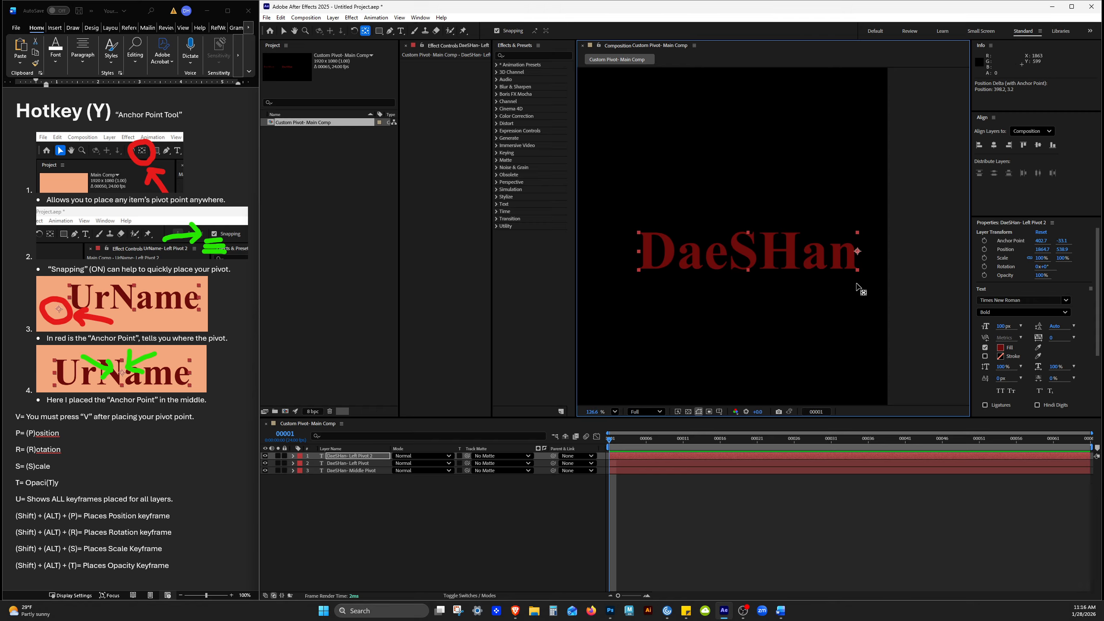
pyautogui.moveTo(857, 250)
pyautogui.mouseDown()
pyautogui.moveTo(821, 280)
pyautogui.moveTo(854, 252)
pyautogui.mouseUp()
pyautogui.press('v')
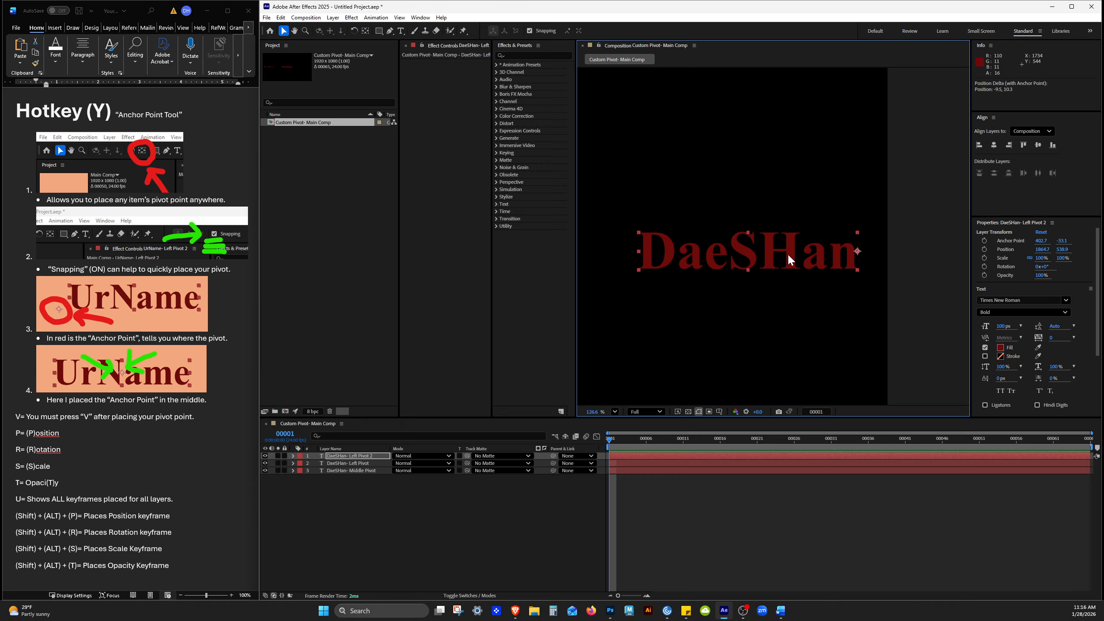
pyautogui.scroll(-2, 788, 253)
pyautogui.scroll(-3, 788, 253)
pyautogui.moveTo(743, 260); pyautogui.dragTo(864, 250)
pyautogui.scroll(-2, 827, 228)
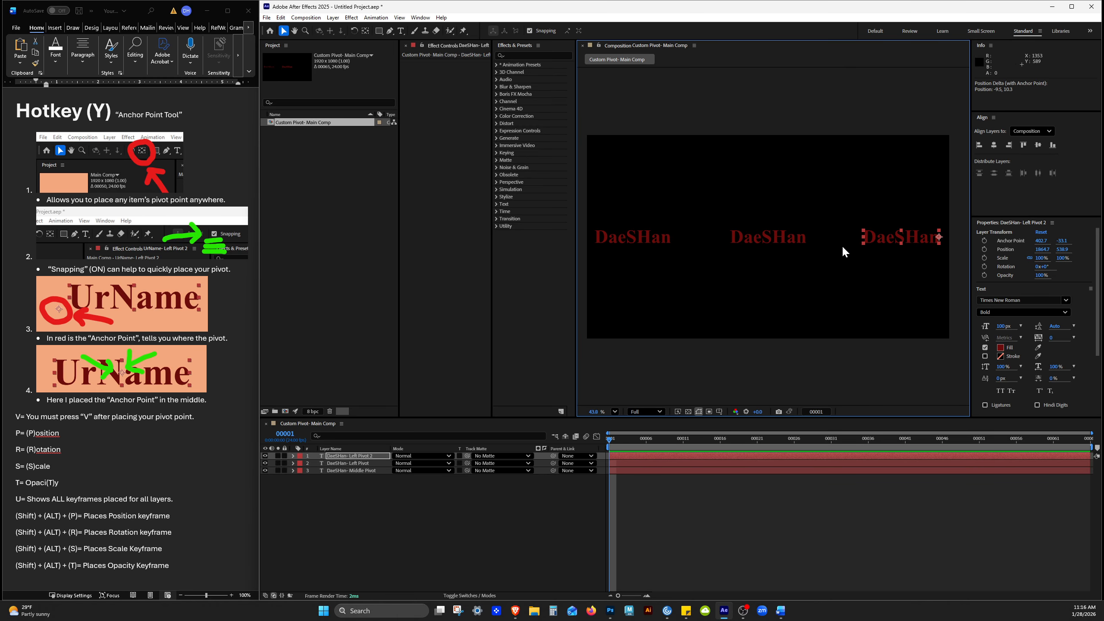
pyautogui.moveTo(802, 218); pyautogui.dragTo(810, 222)
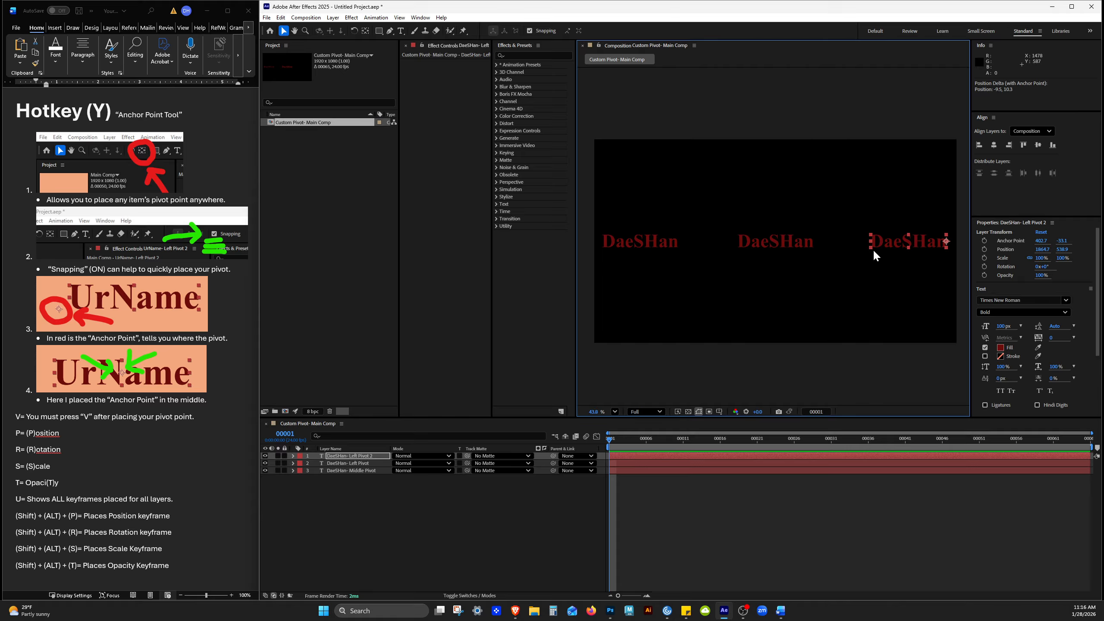
# Step: Rename the newest text copy, replacing the "Left Pivot 2" part of its layer name with "Right Pivot"
pyautogui.click(398, 514)
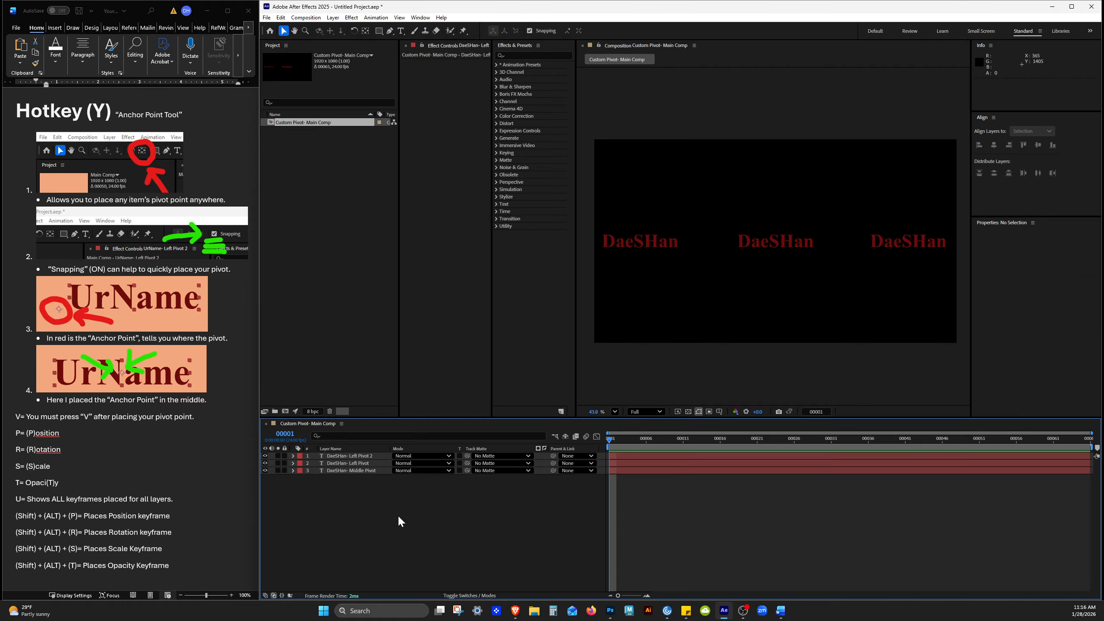
pyautogui.click(367, 457)
pyautogui.press('Return')
pyautogui.moveTo(353, 455); pyautogui.dragTo(394, 457)
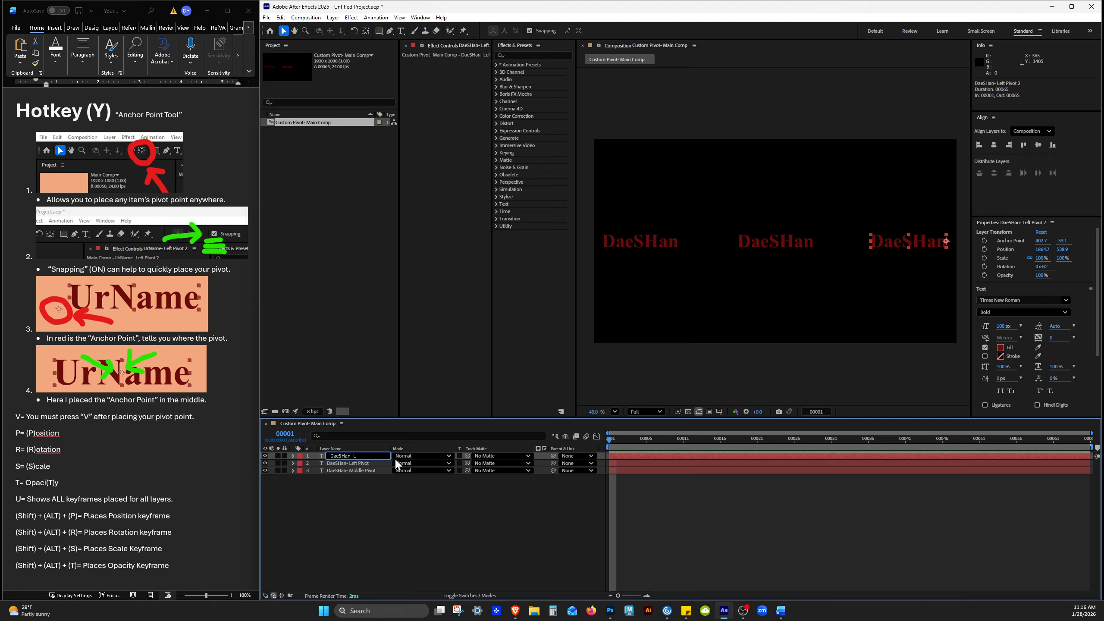
pyautogui.write('Right Pivot')
pyautogui.press('Return')
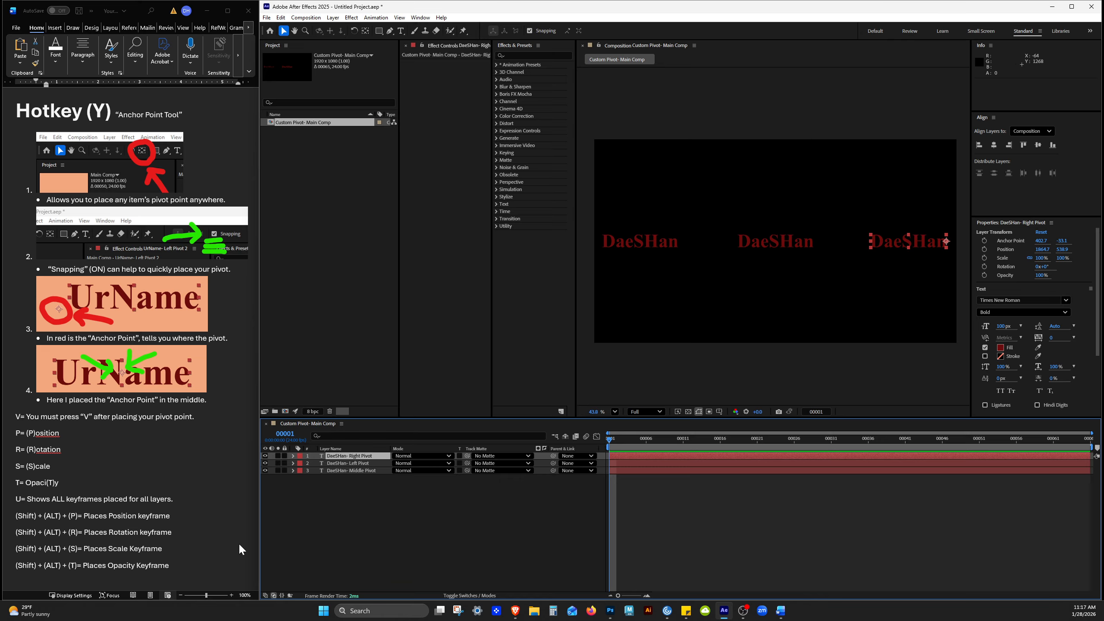
pyautogui.click(345, 548)
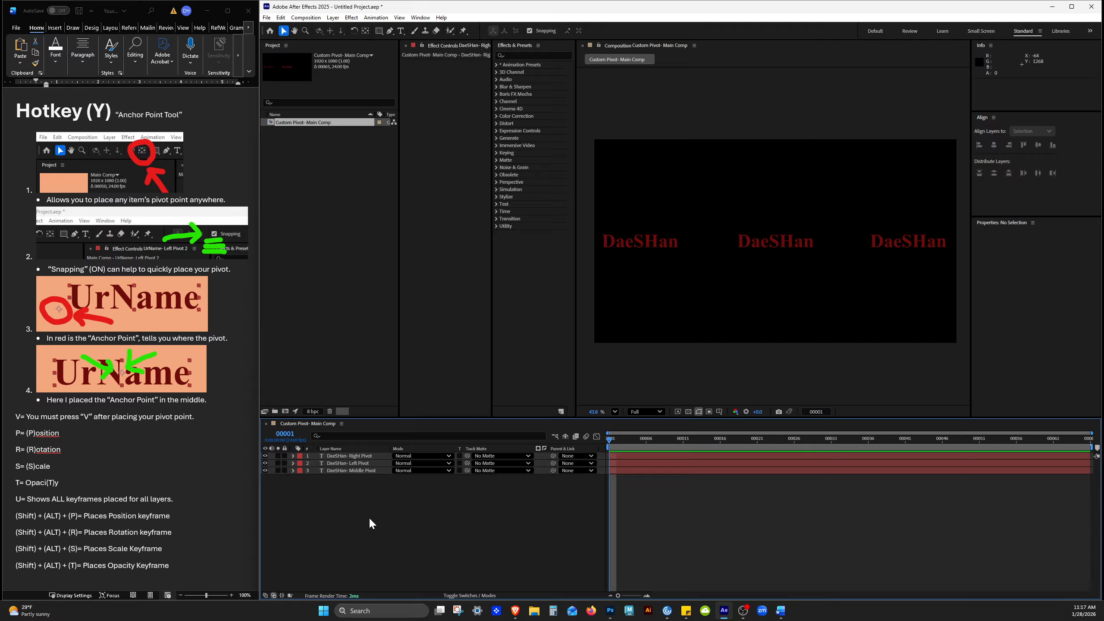
pyautogui.rightClick(398, 517)
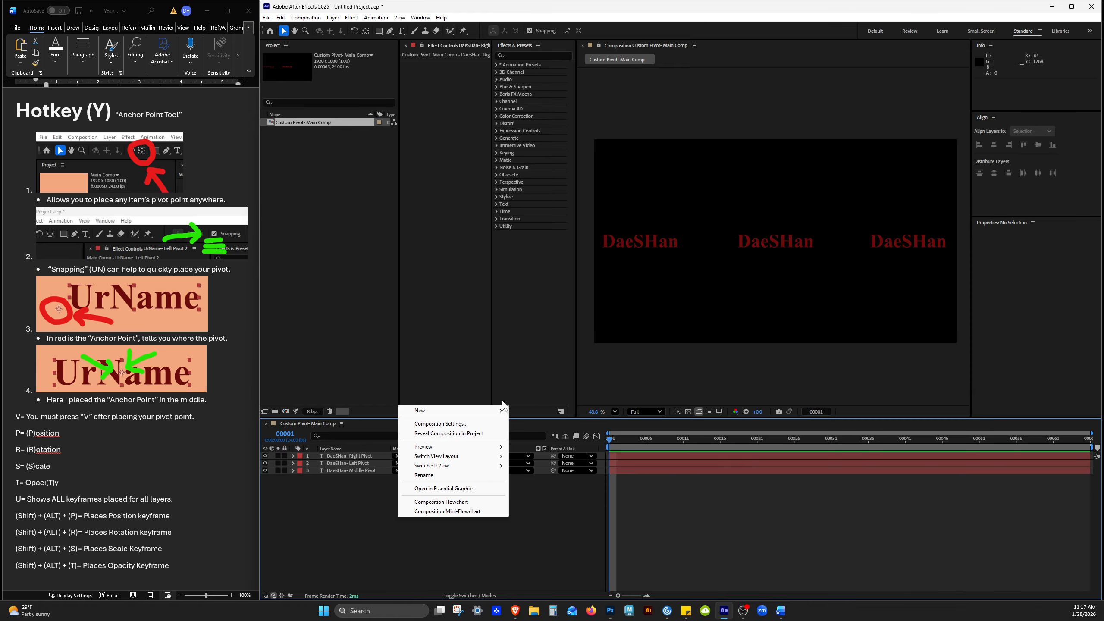
pyautogui.moveTo(451, 410)
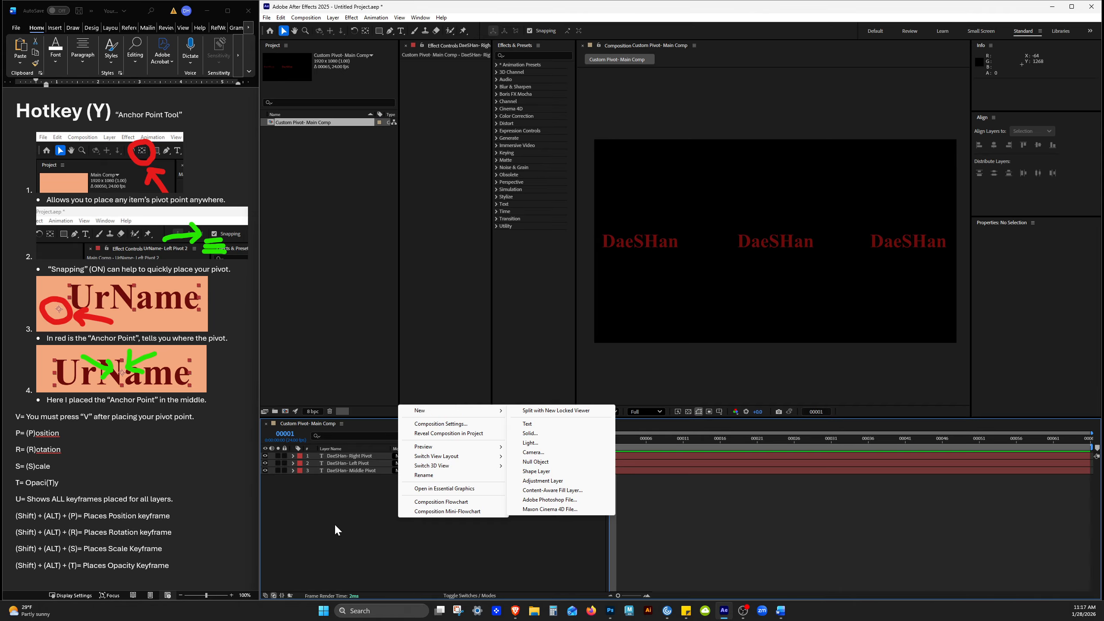
pyautogui.click(463, 544)
# Step: Start a new composition-sized solid layer and set its color to lime green, hex 79CA51
pyautogui.rightClick(419, 523)
pyautogui.moveTo(461, 418)
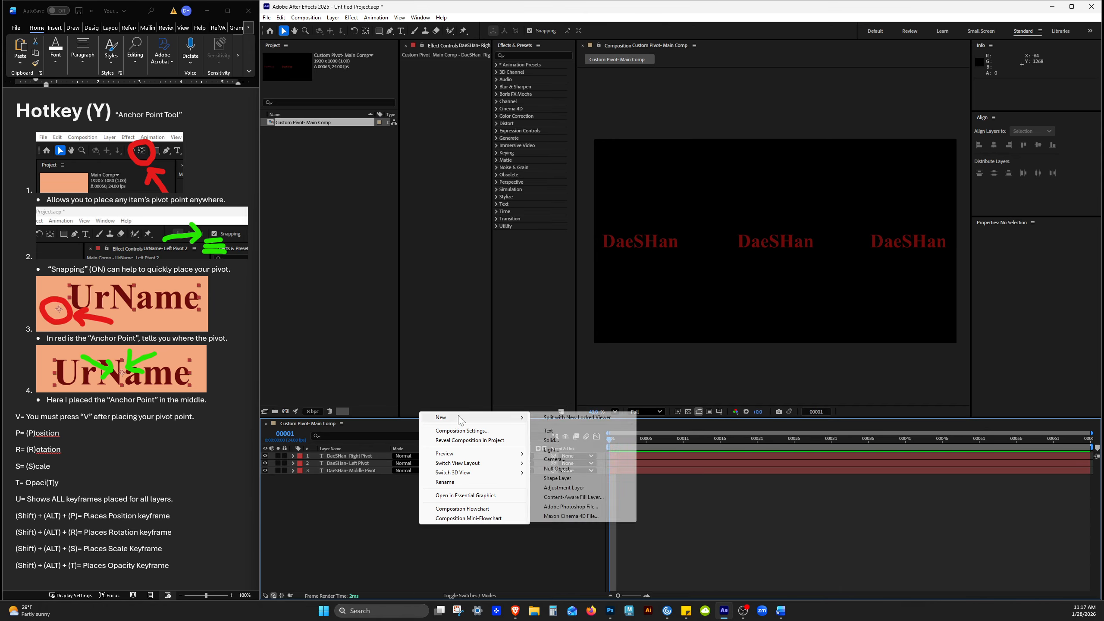
pyautogui.click(551, 440)
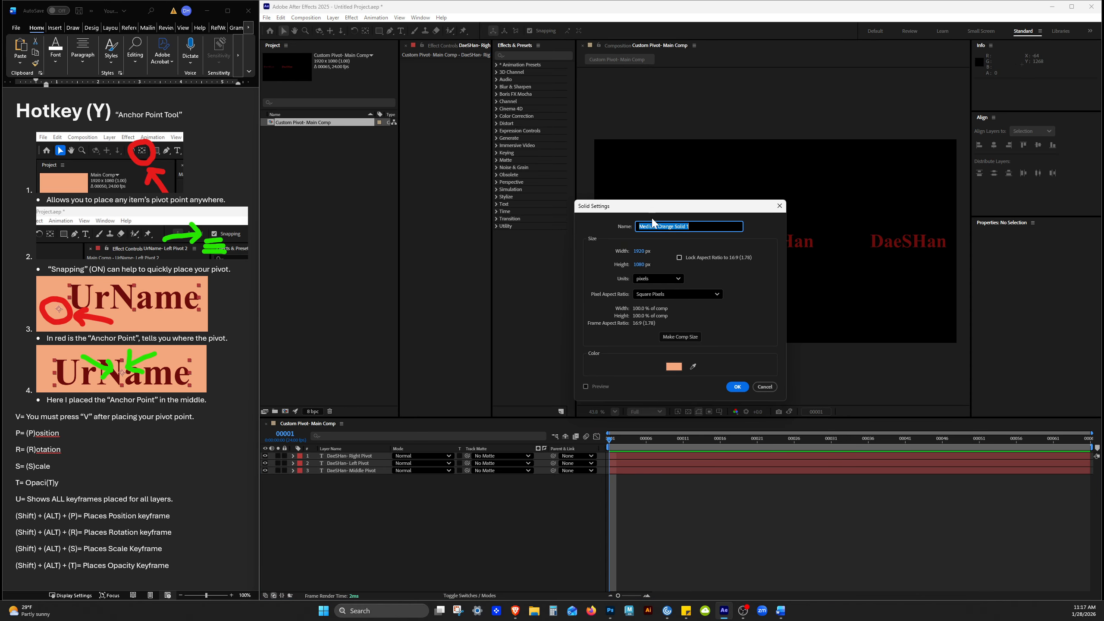
pyautogui.click(674, 368)
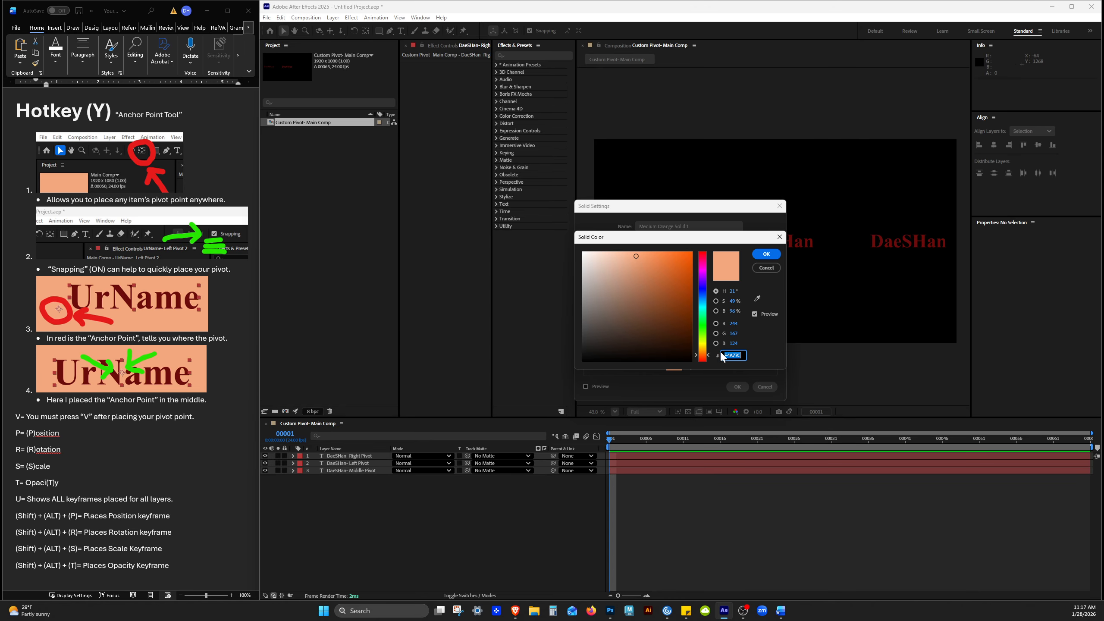
pyautogui.click(703, 335)
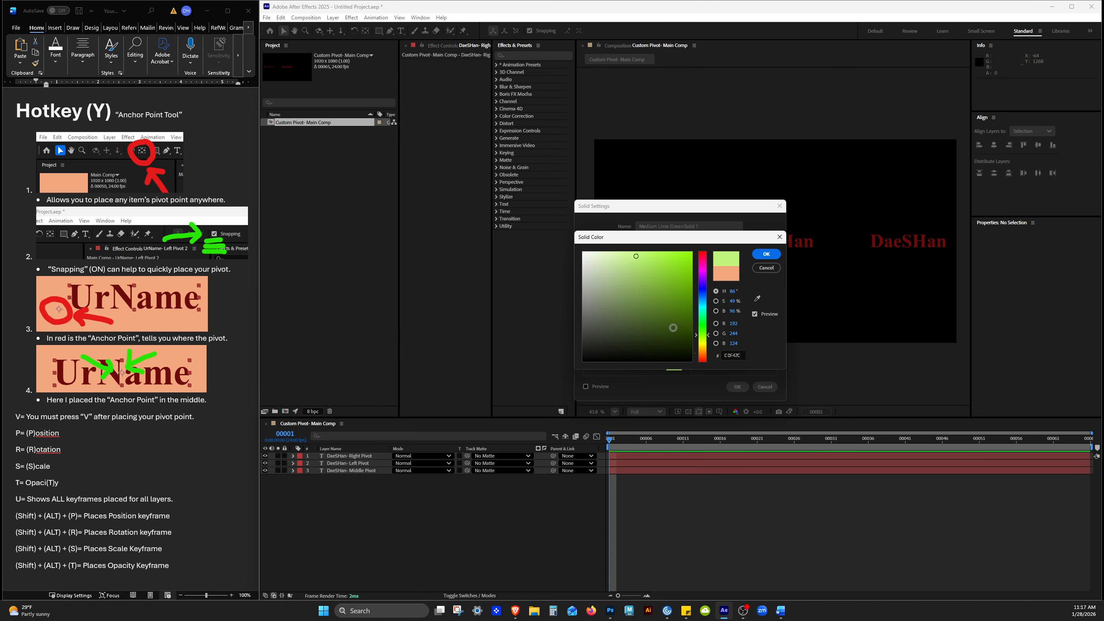
pyautogui.click(631, 262)
pyautogui.click(646, 281)
pyautogui.click(704, 331)
pyautogui.click(641, 276)
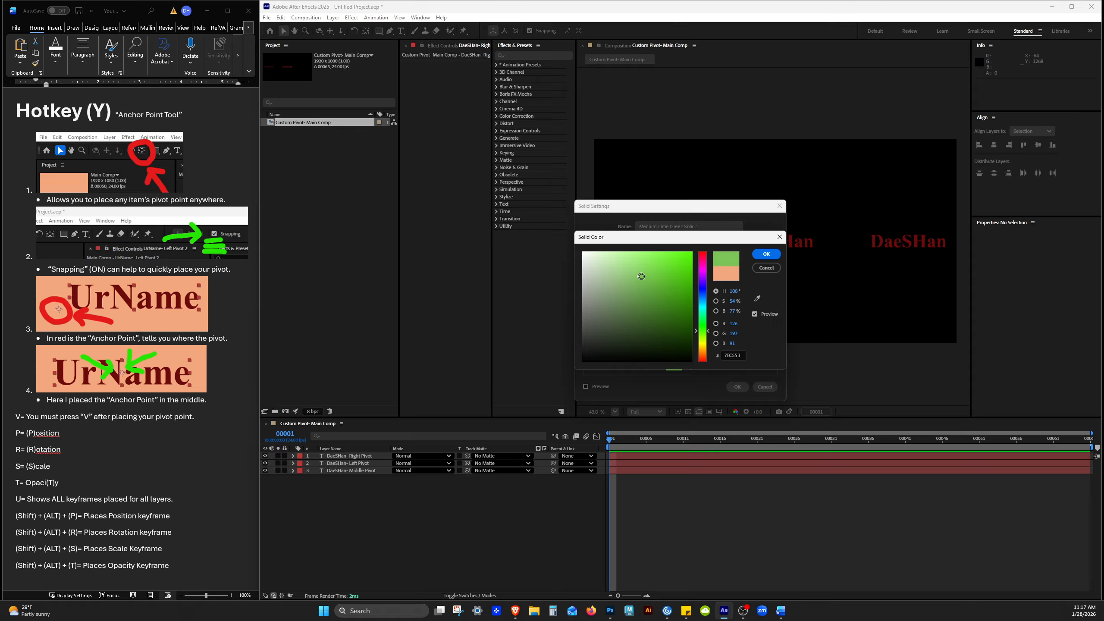
pyautogui.click(647, 275)
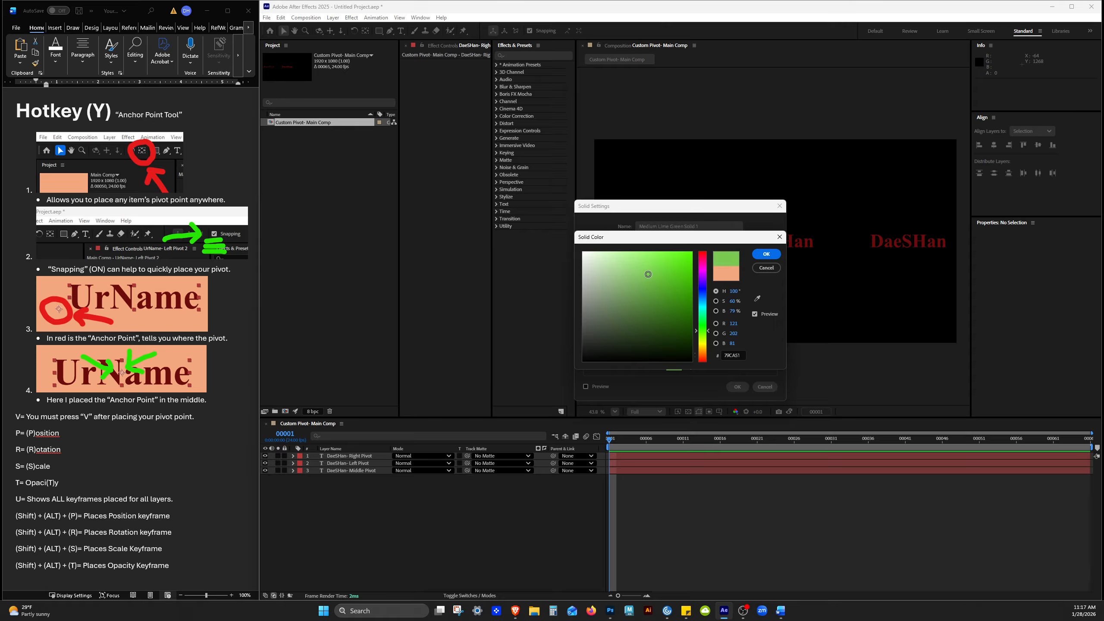
pyautogui.click(761, 256)
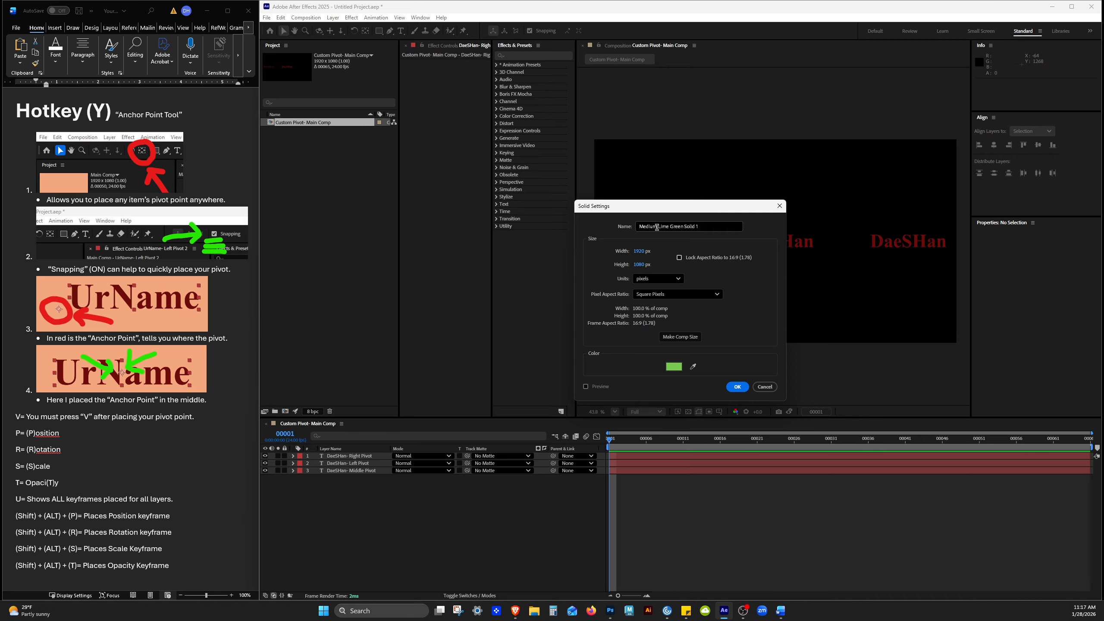
# Step: Name the new solid "Lime Green- Background" and create it
pyautogui.moveTo(701, 226); pyautogui.dragTo(665, 227)
pyautogui.click(679, 226)
pyautogui.doubleClick(652, 226)
pyautogui.press('BackSpace')
pyautogui.moveTo(663, 226); pyautogui.dragTo(694, 226)
pyautogui.write('-')
pyautogui.press('Return')
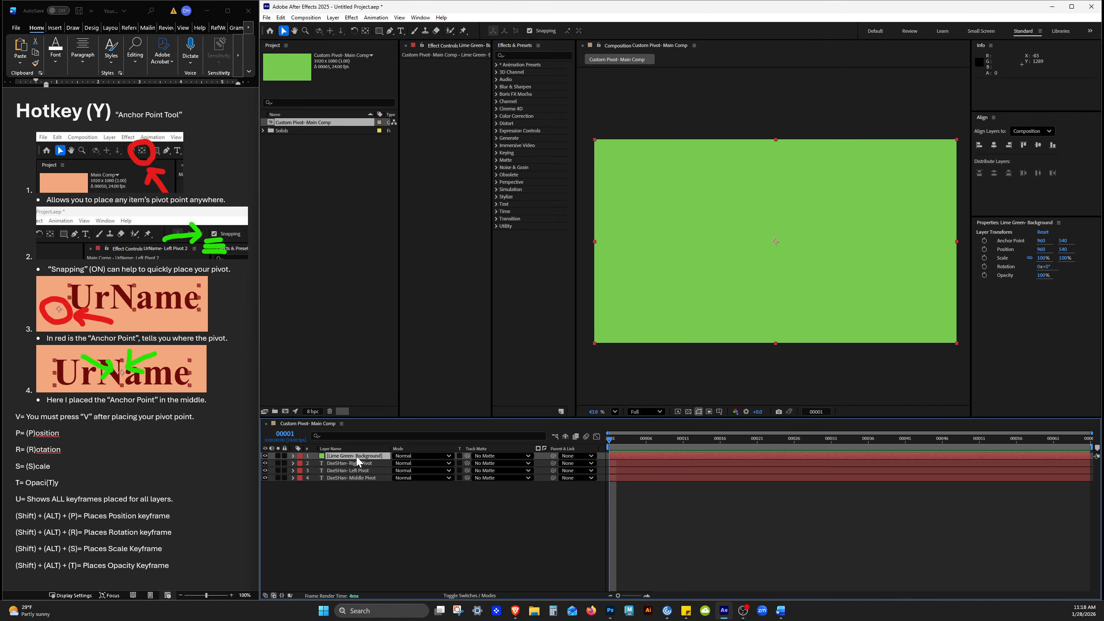
# Step: Move the Lime Green- Background layer below all three text layers and lock it
pyautogui.moveTo(343, 457); pyautogui.dragTo(346, 482)
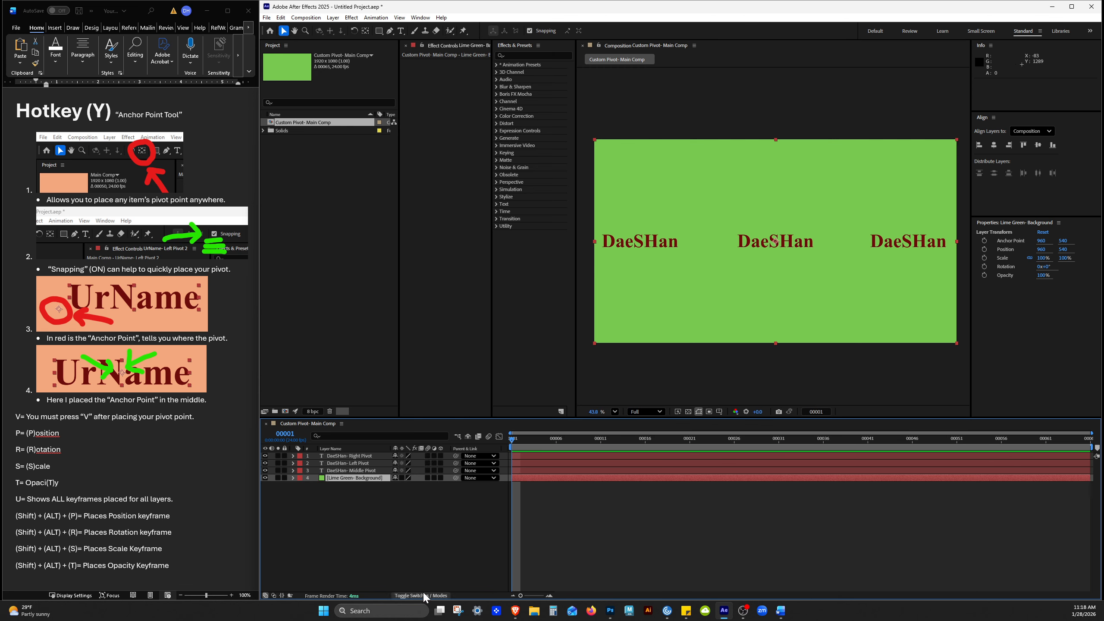
pyautogui.click(461, 590)
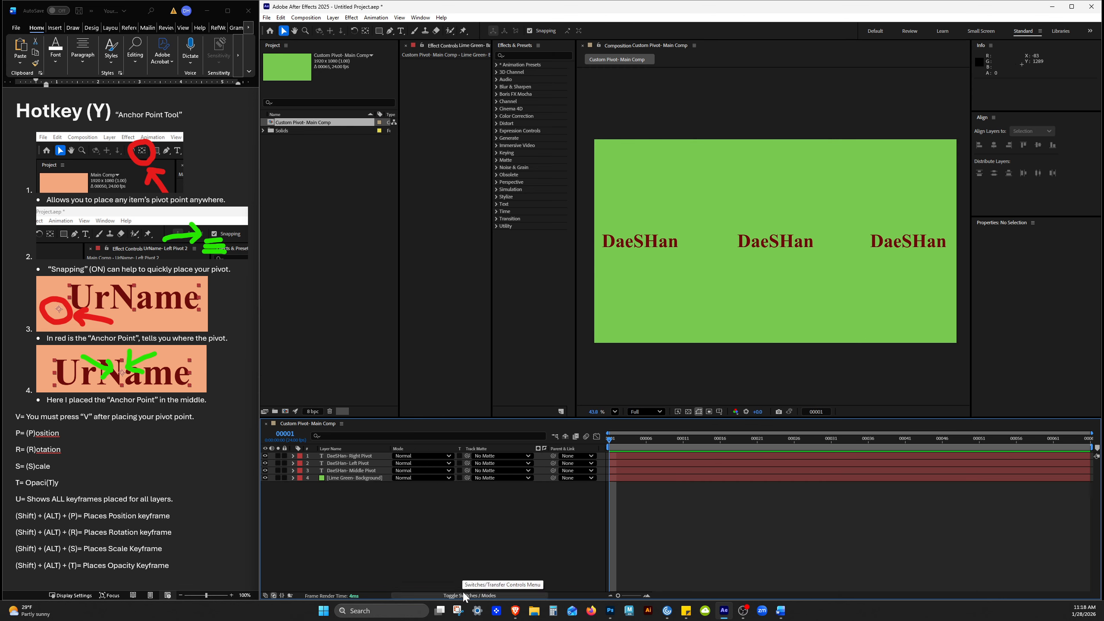
pyautogui.click(460, 594)
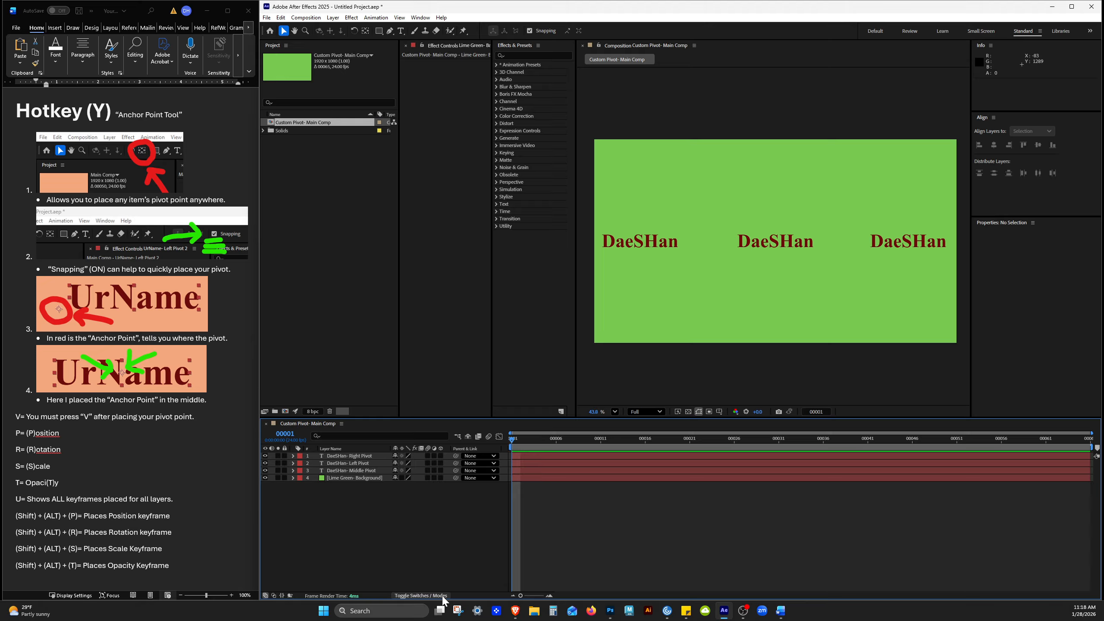
pyautogui.click(460, 594)
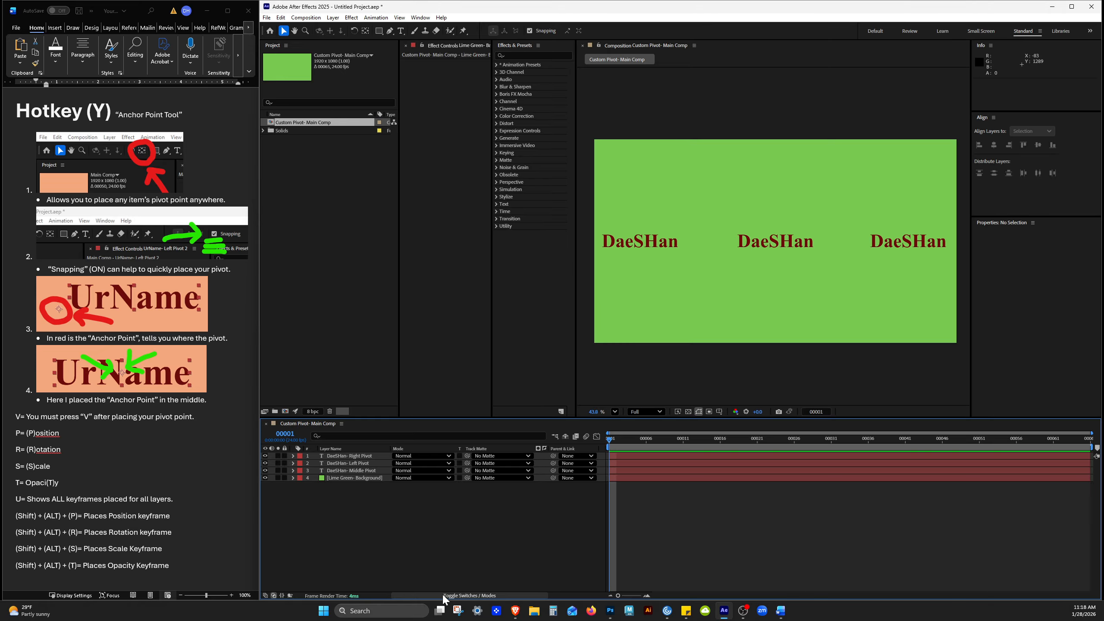
pyautogui.click(284, 477)
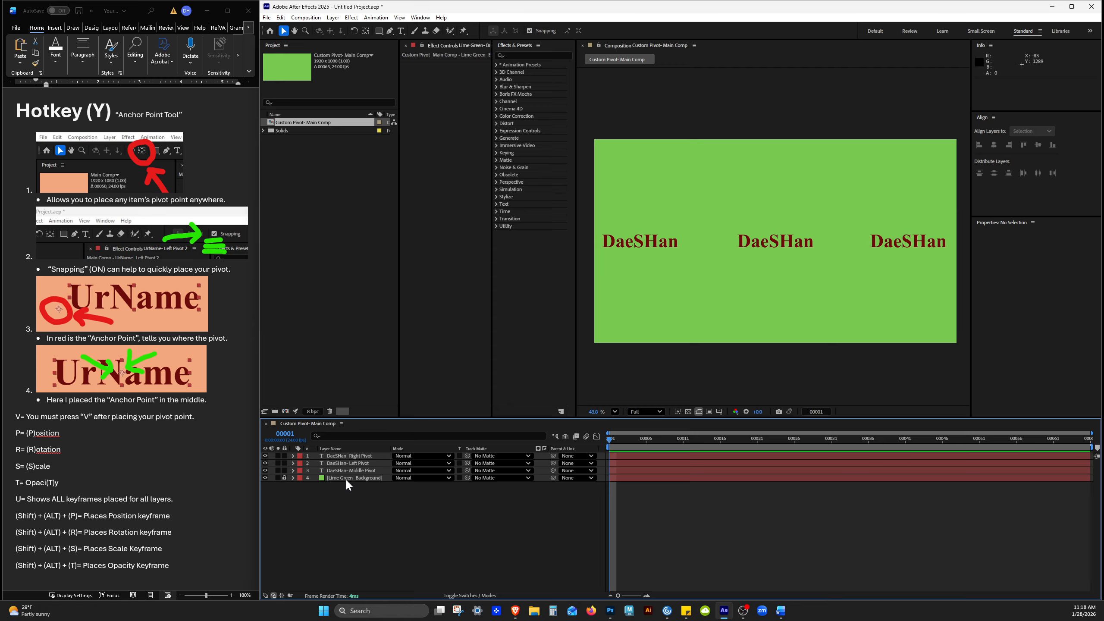